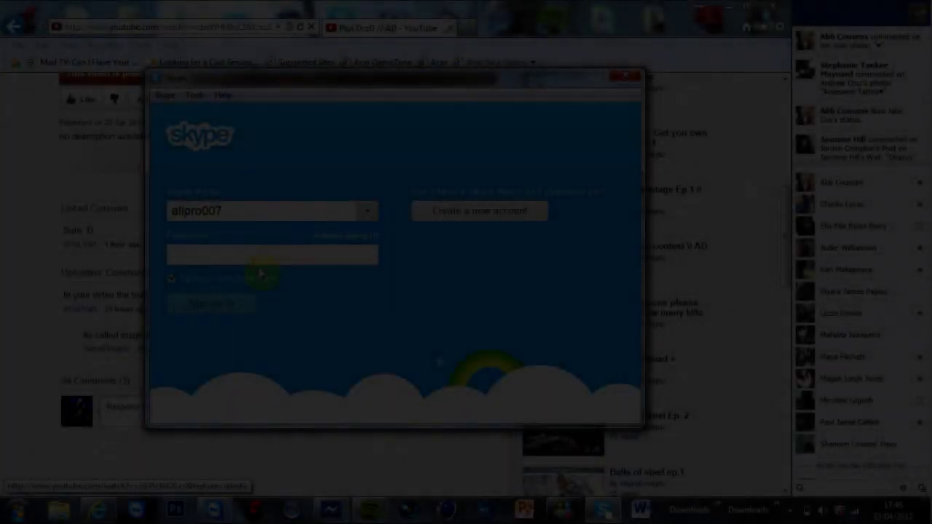
- Submit the Skype password and return to the YouTube page in the browser
{"action": "type", "text": "********"}
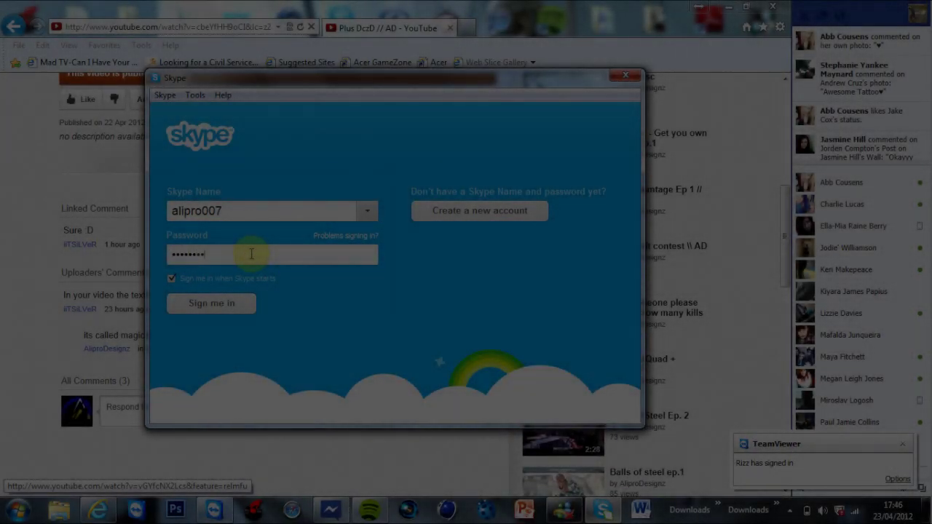
{"action": "key", "text": "Return"}
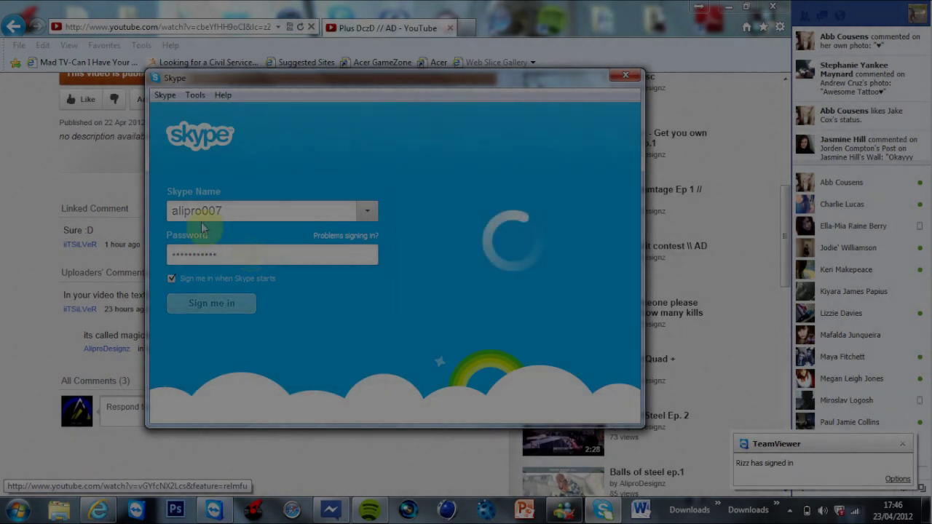
{"action": "left_click", "coordinate": [49, 180]}
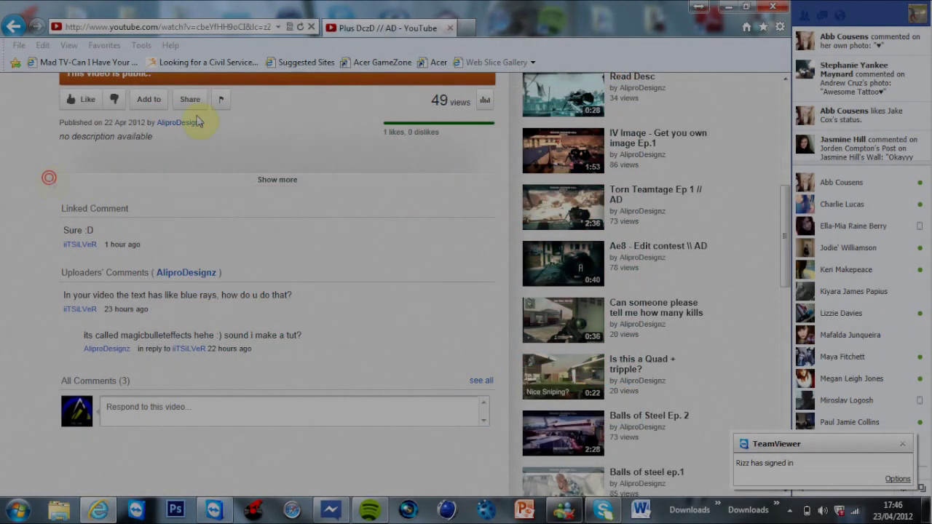
- Rewind the Plus DczD // AD video to 0:00, play it and pause at 0:11
{"action": "left_click_drag", "start_coordinate": [783, 239], "coordinate": [785, 139]}
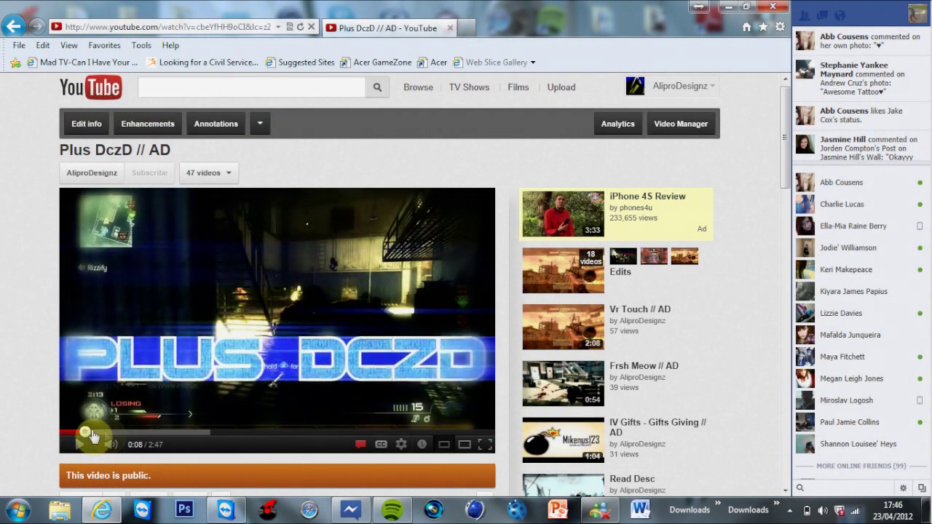
{"action": "left_click_drag", "start_coordinate": [92, 435], "coordinate": [67, 433]}
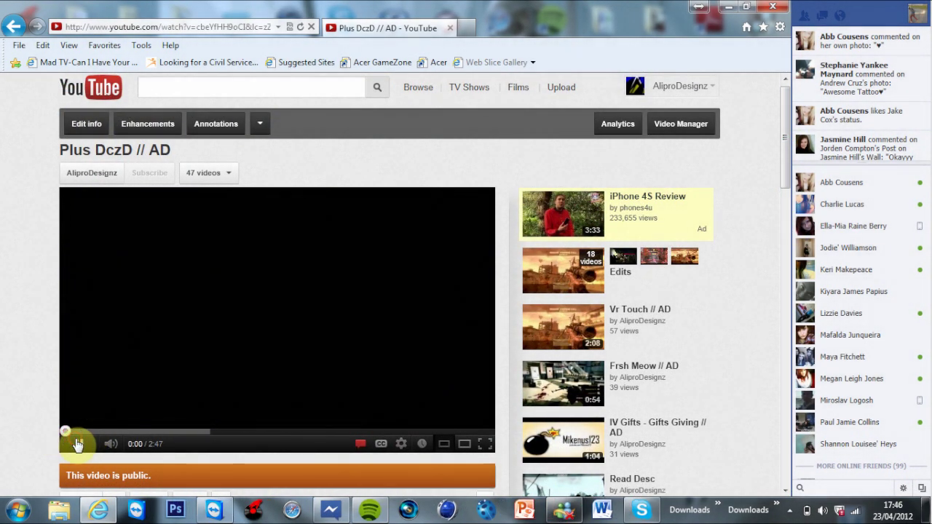
{"action": "left_click", "coordinate": [78, 445]}
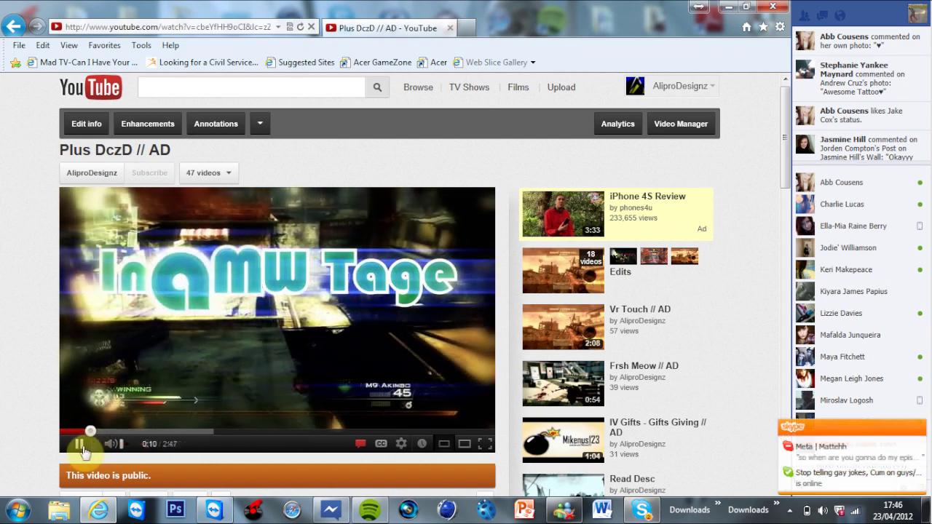
{"action": "left_click", "coordinate": [80, 445]}
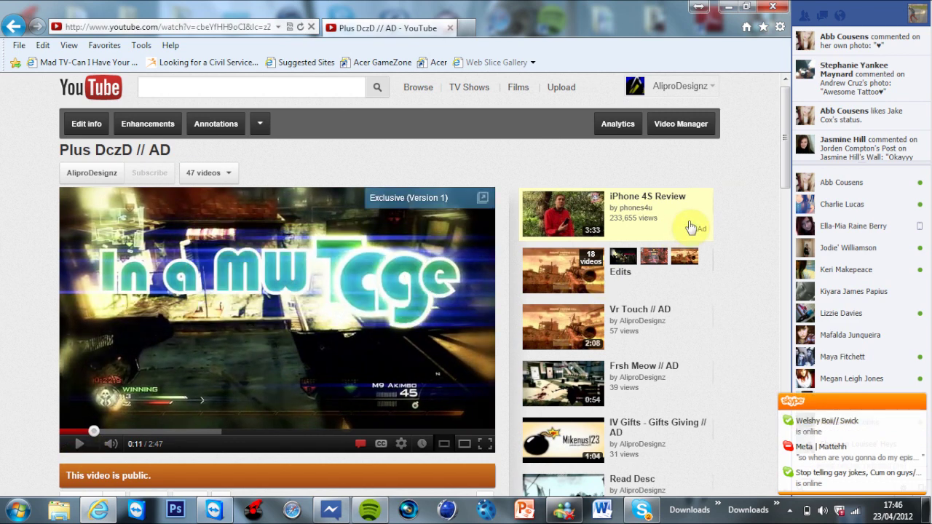
- Scroll down the page and peek at the hidden notification-area icons
{"action": "scroll", "coordinate": [774, 333], "scroll_direction": "down", "scroll_amount": 10}
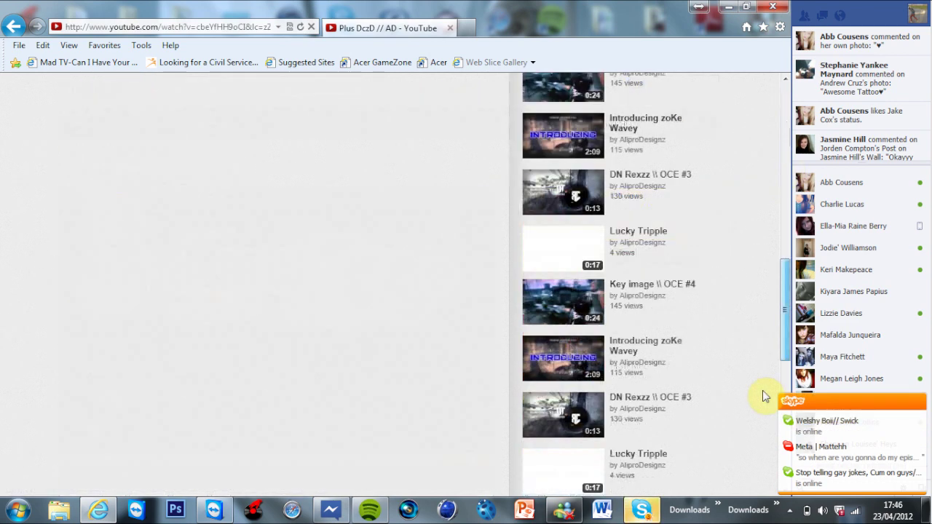
{"action": "left_click_drag", "start_coordinate": [787, 318], "coordinate": [791, 280]}
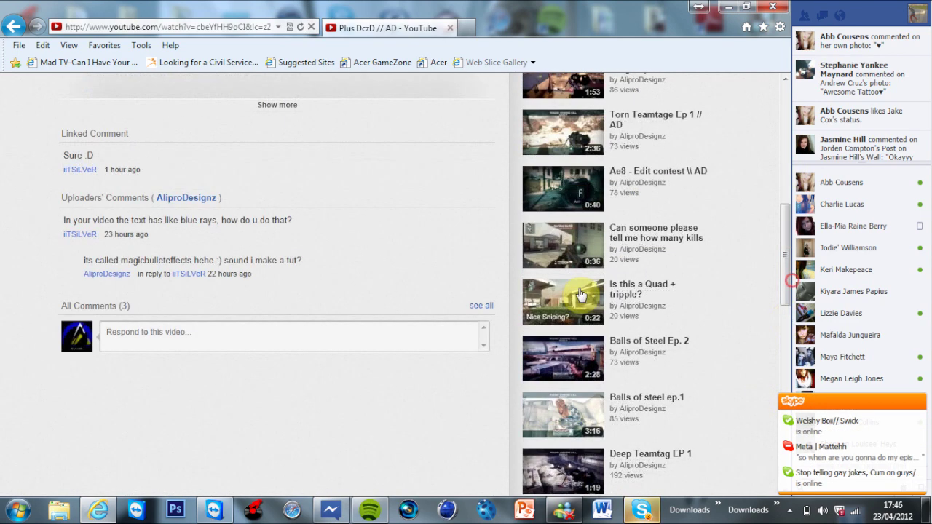
{"action": "mouse_move", "coordinate": [276, 226]}
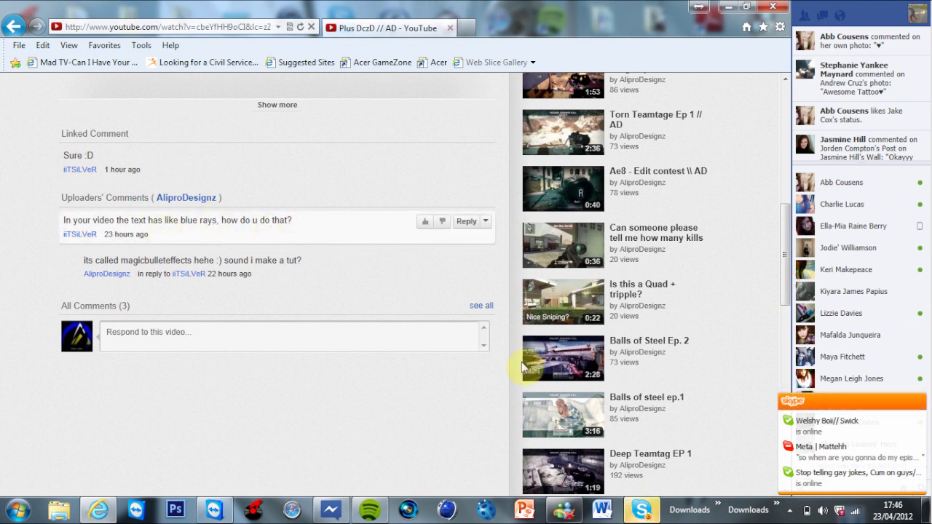
{"action": "left_click", "coordinate": [790, 510]}
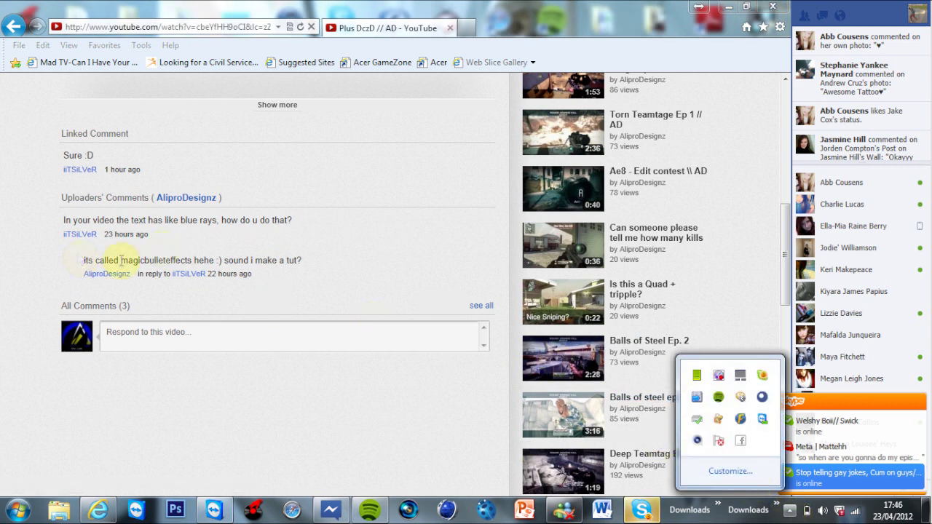
{"action": "left_click", "coordinate": [306, 279]}
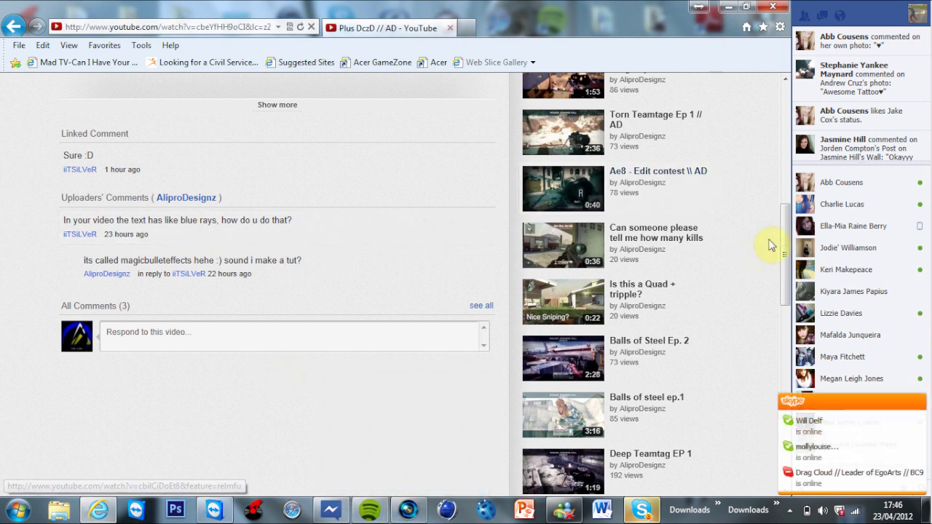
- Resume playback, pause at 0:13, and open the Exclusive (Version 1) annotation link
{"action": "left_click_drag", "start_coordinate": [782, 240], "coordinate": [800, 94]}
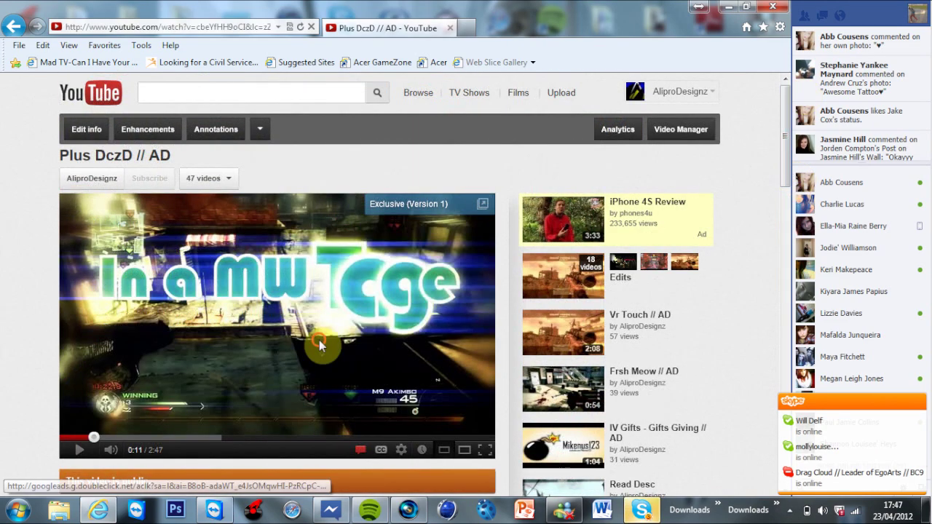
{"action": "left_click", "coordinate": [321, 341]}
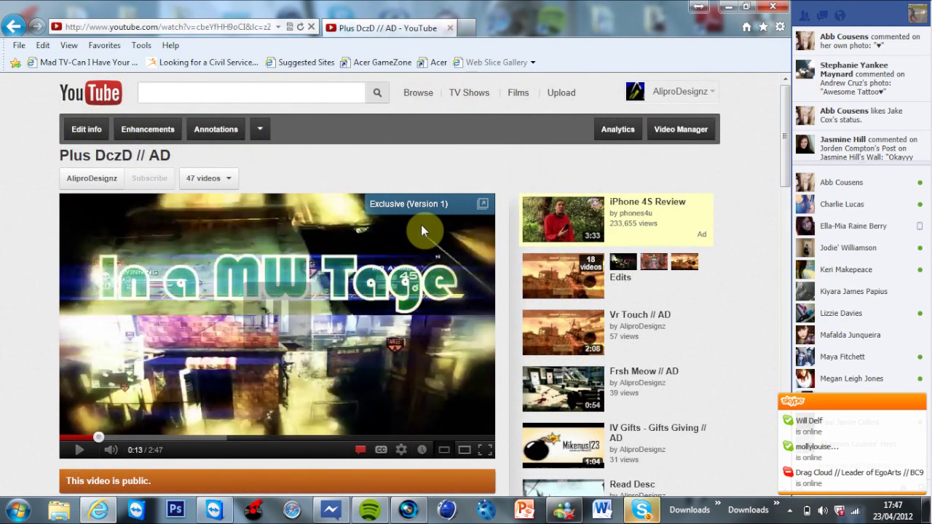
{"action": "left_click", "coordinate": [437, 207]}
{"action": "left_click", "coordinate": [462, 236]}
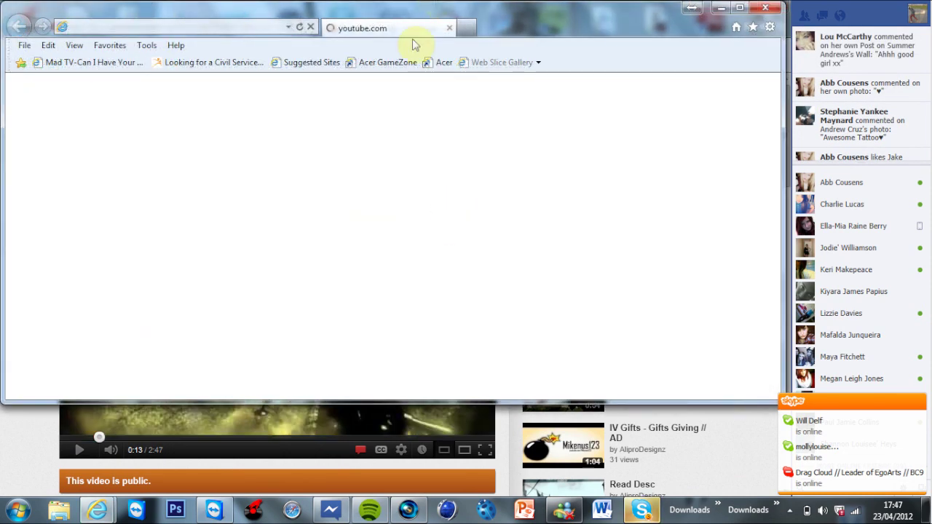
- Let the Exclusive video load, position its window, and pause it at 0:10
{"action": "left_click", "coordinate": [415, 35]}
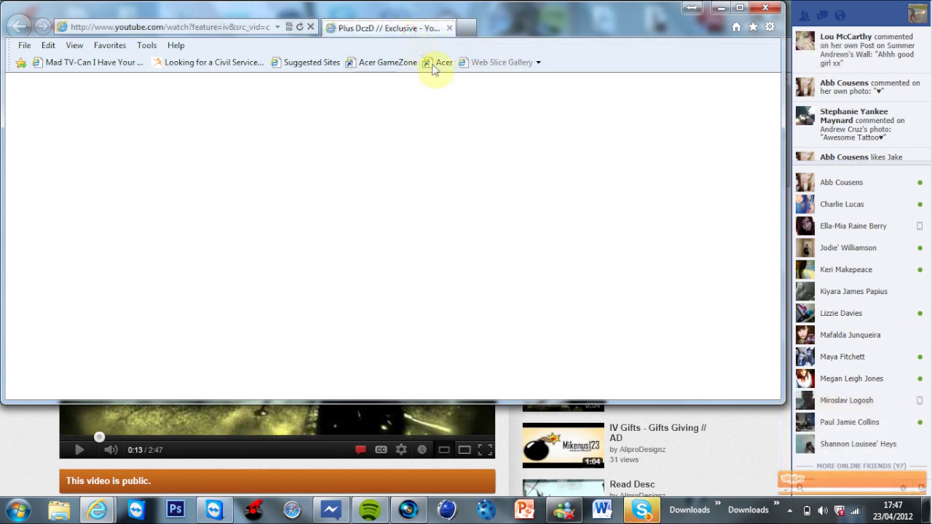
{"action": "left_click", "coordinate": [423, 56]}
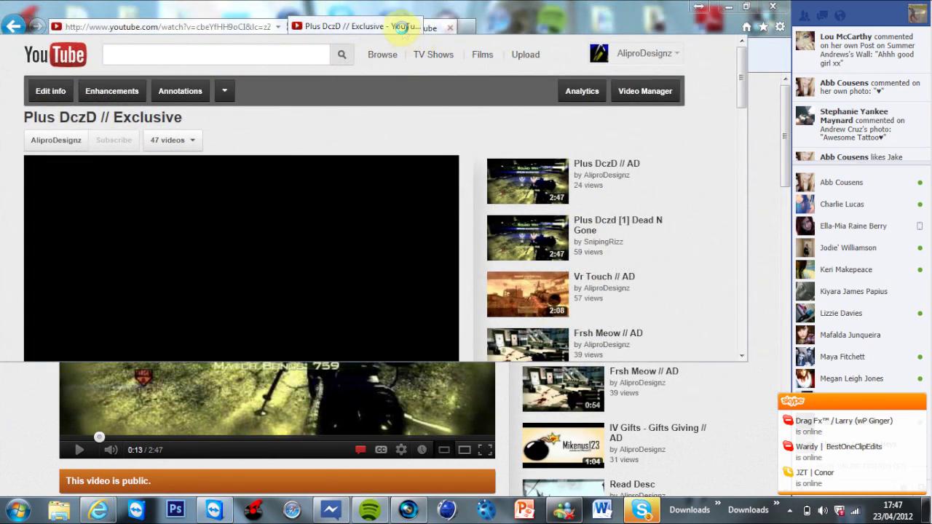
{"action": "left_click_drag", "start_coordinate": [402, 27], "coordinate": [407, 33]}
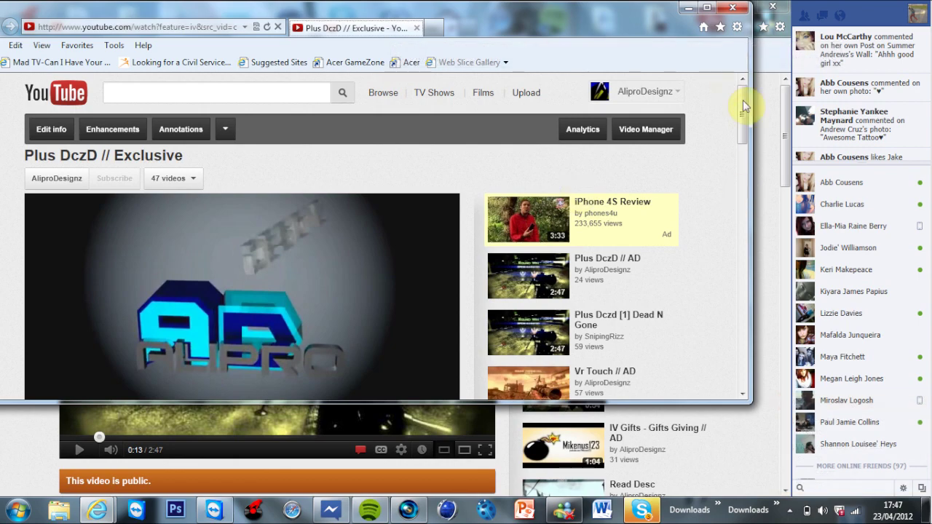
{"action": "left_click_drag", "start_coordinate": [744, 119], "coordinate": [745, 124]}
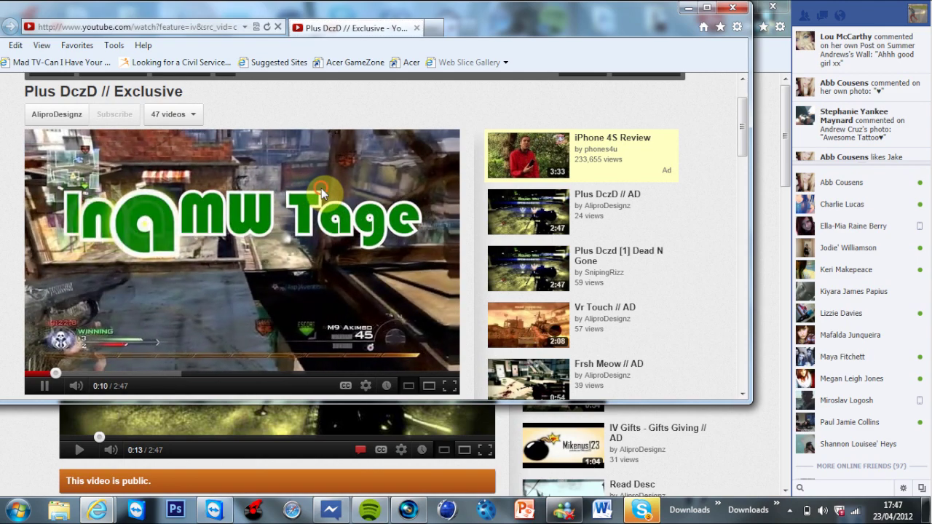
{"action": "left_click", "coordinate": [323, 193]}
- Start Vegas Pro 11, watch the Exclusive video to 0:27, then close its window
{"action": "left_click", "coordinate": [408, 510]}
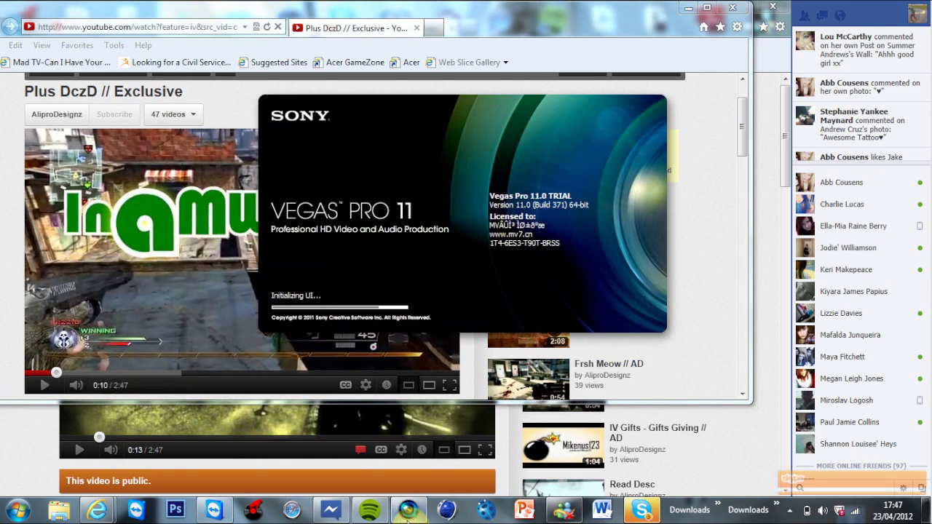
{"action": "left_click", "coordinate": [75, 219]}
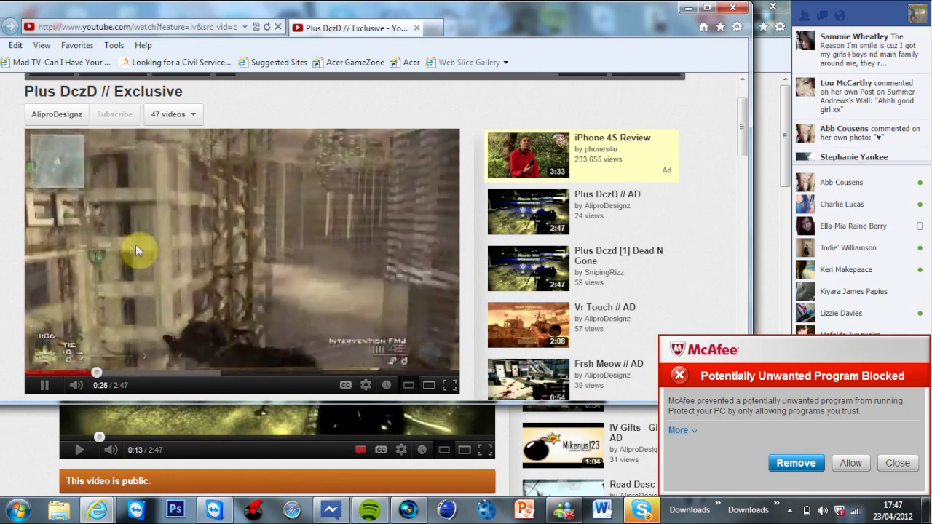
{"action": "left_click", "coordinate": [137, 249]}
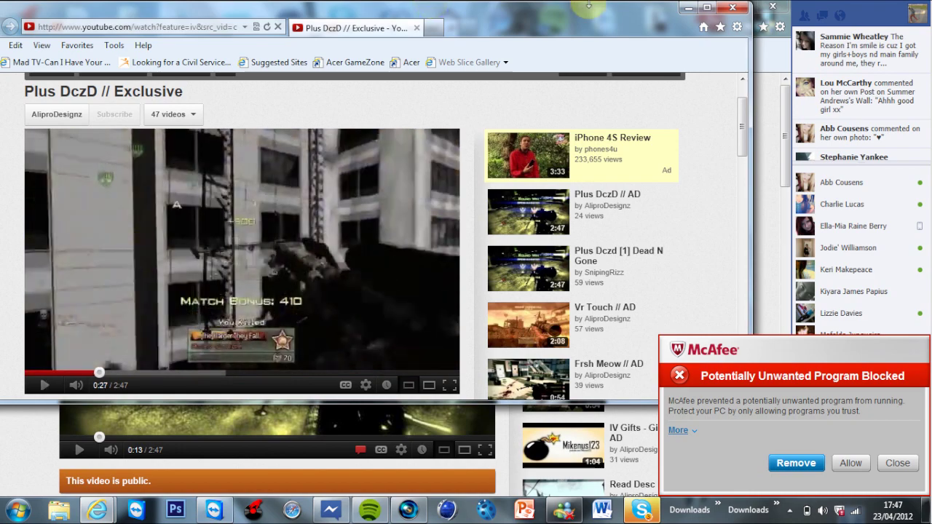
{"action": "left_click", "coordinate": [726, 9]}
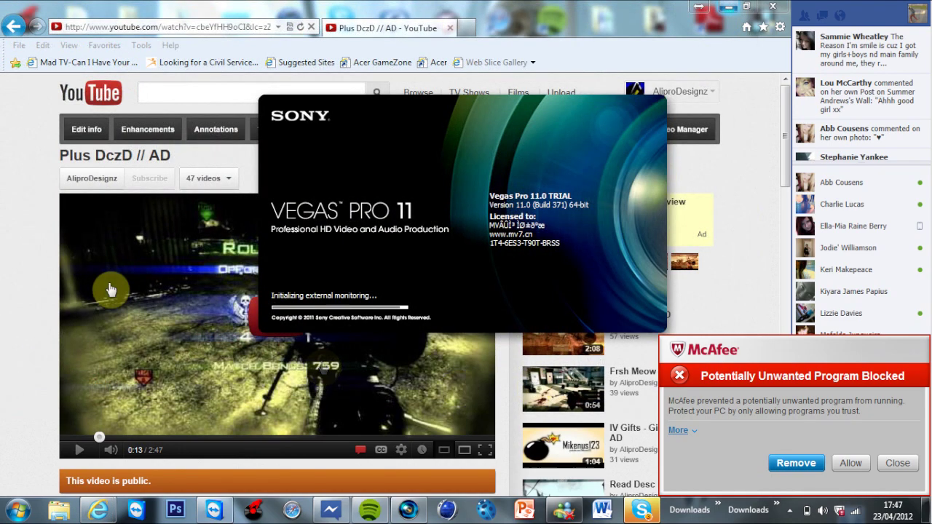
- Dismiss the McAfee blocked-program warning and return to the top of the YouTube page
{"action": "left_click", "coordinate": [2, 328]}
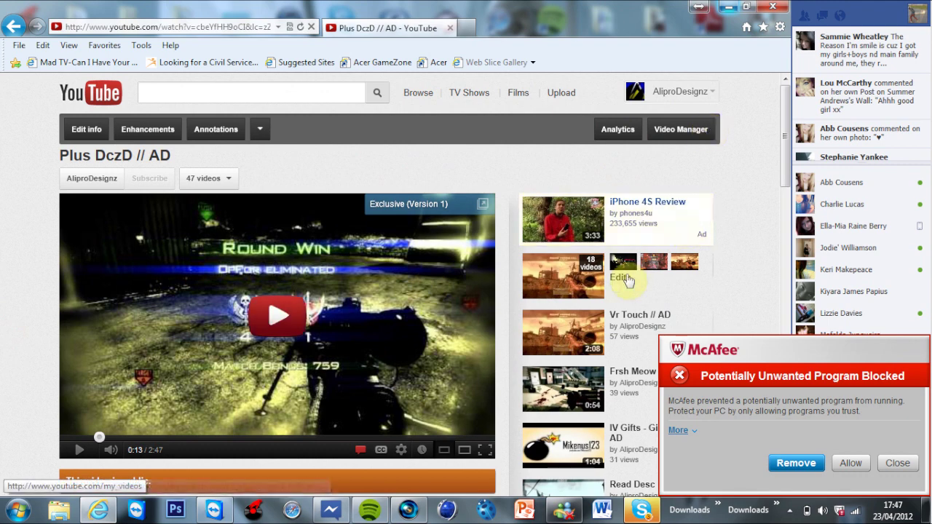
{"action": "left_click_drag", "start_coordinate": [784, 125], "coordinate": [778, 191]}
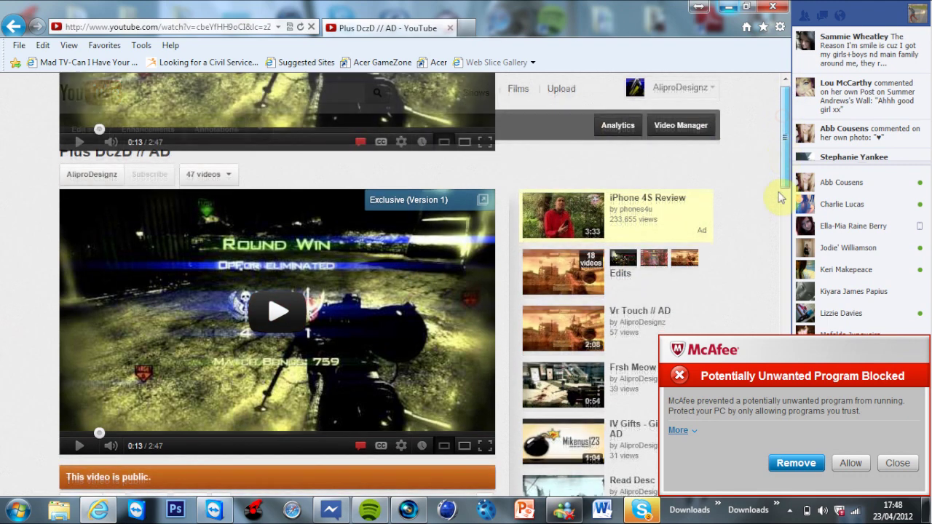
{"action": "left_click", "coordinate": [899, 464]}
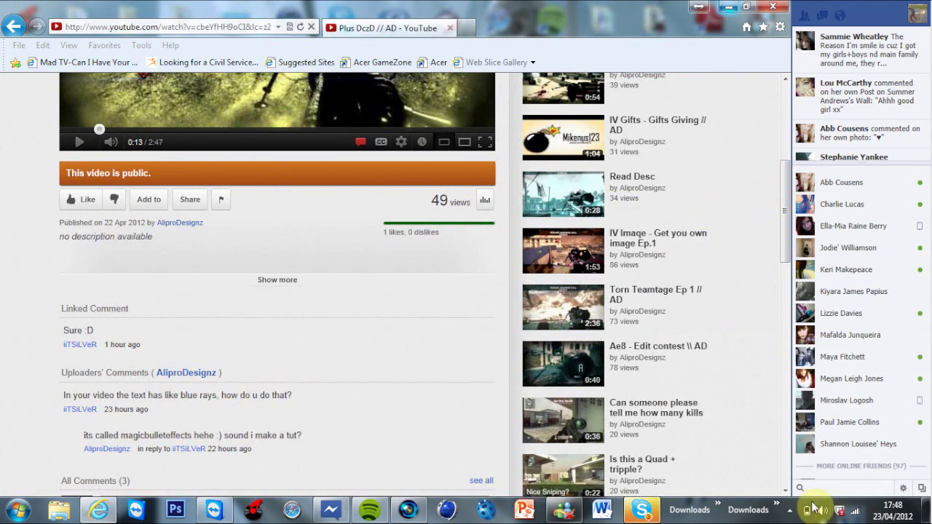
{"action": "scroll", "coordinate": [790, 226], "scroll_direction": "down", "scroll_amount": 3}
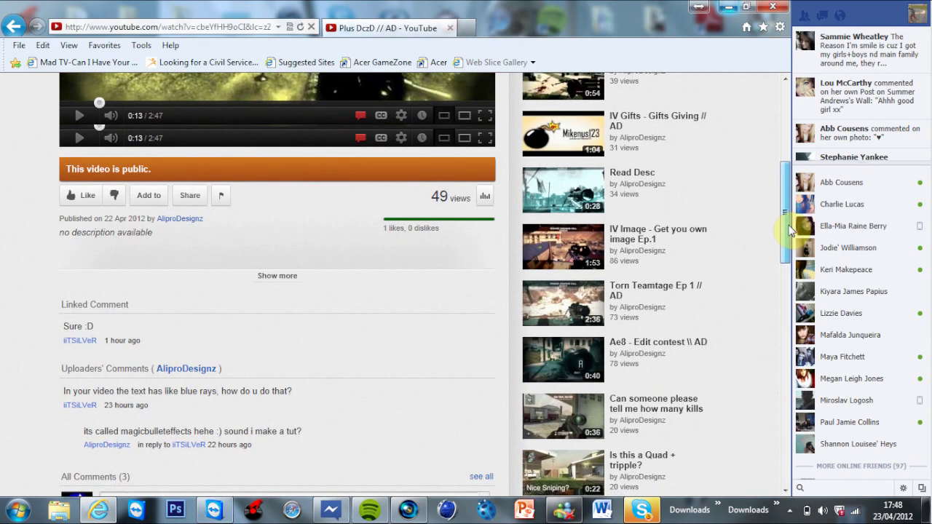
{"action": "scroll", "coordinate": [788, 255], "scroll_direction": "down", "scroll_amount": 1}
{"action": "scroll", "coordinate": [783, 306], "scroll_direction": "down", "scroll_amount": 10}
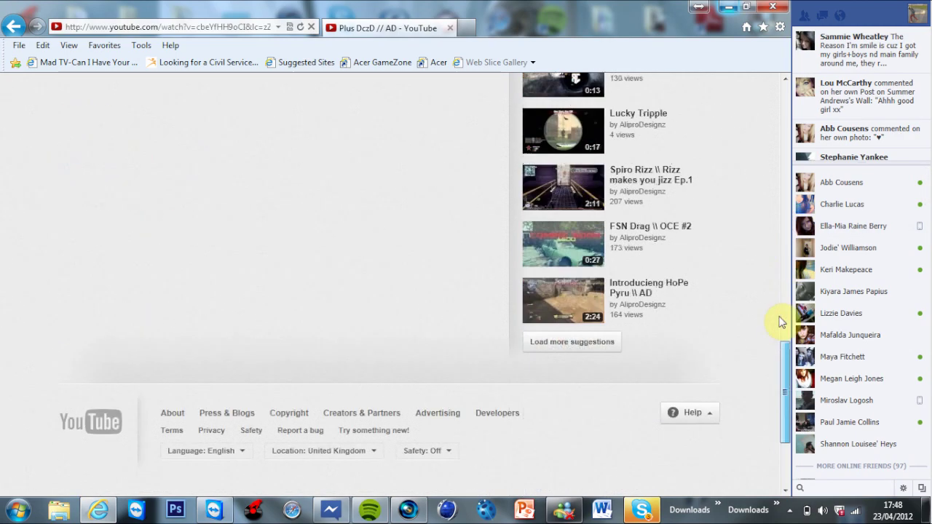
{"action": "key", "text": "Home"}
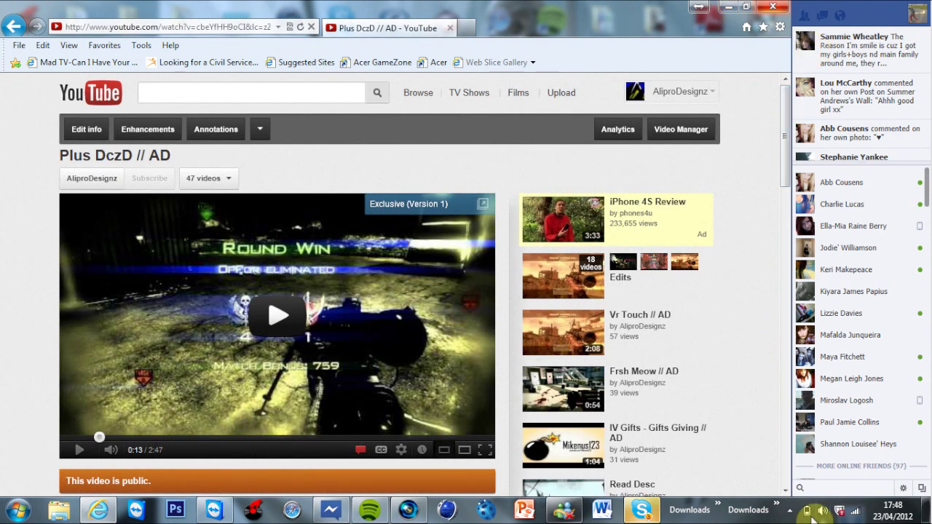
- Exit the Facebook sidebar app from the tray and switch to Vegas Pro
{"action": "left_click", "coordinate": [792, 512]}
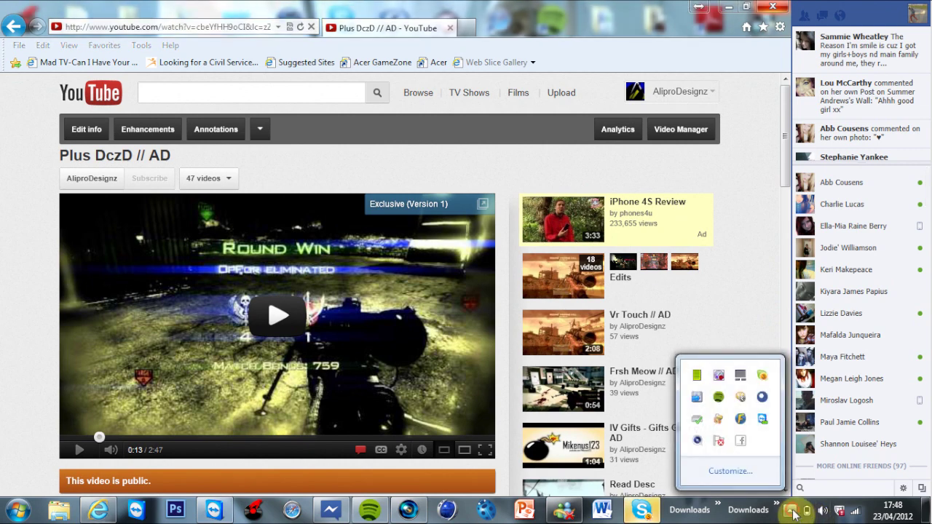
{"action": "right_click", "coordinate": [742, 449]}
{"action": "left_click", "coordinate": [725, 434]}
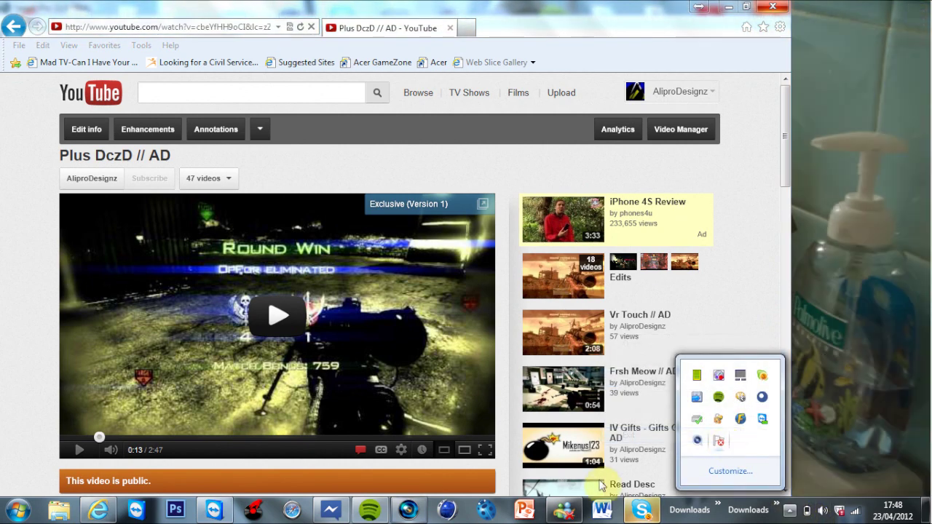
{"action": "left_click", "coordinate": [408, 510]}
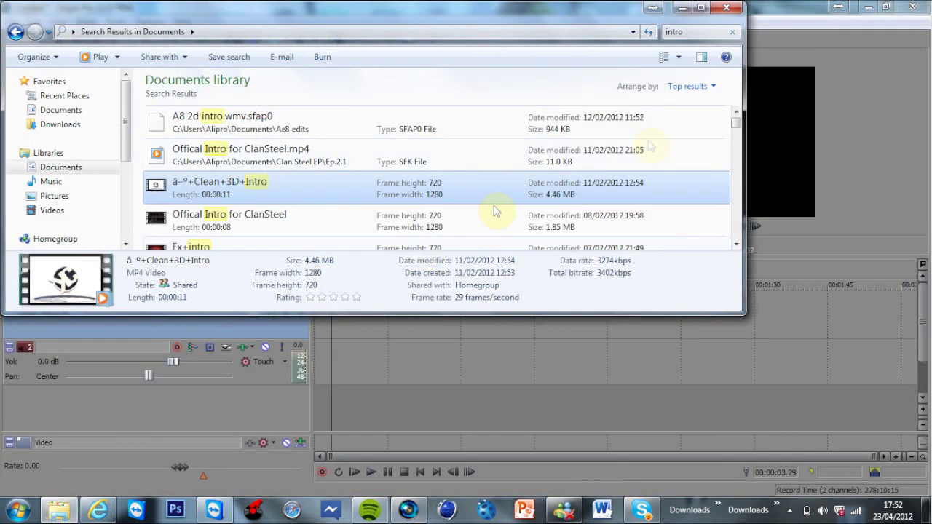
- Drag the ZokeClans New Official Intro!.mp4 from the search results onto the timeline
{"action": "scroll", "coordinate": [736, 129], "scroll_direction": "down", "scroll_amount": 5}
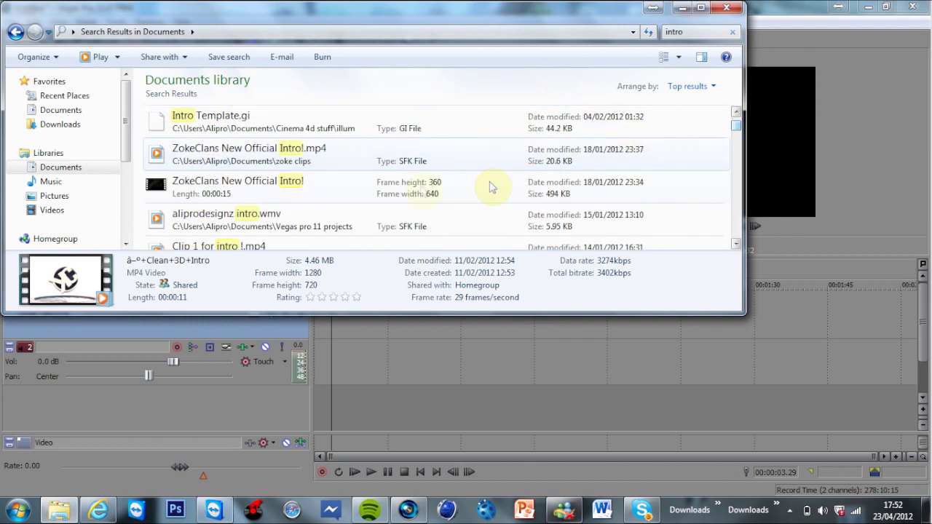
{"action": "left_click", "coordinate": [410, 167]}
{"action": "left_click", "coordinate": [400, 185]}
{"action": "scroll", "coordinate": [372, 193], "scroll_direction": "up", "scroll_amount": 1}
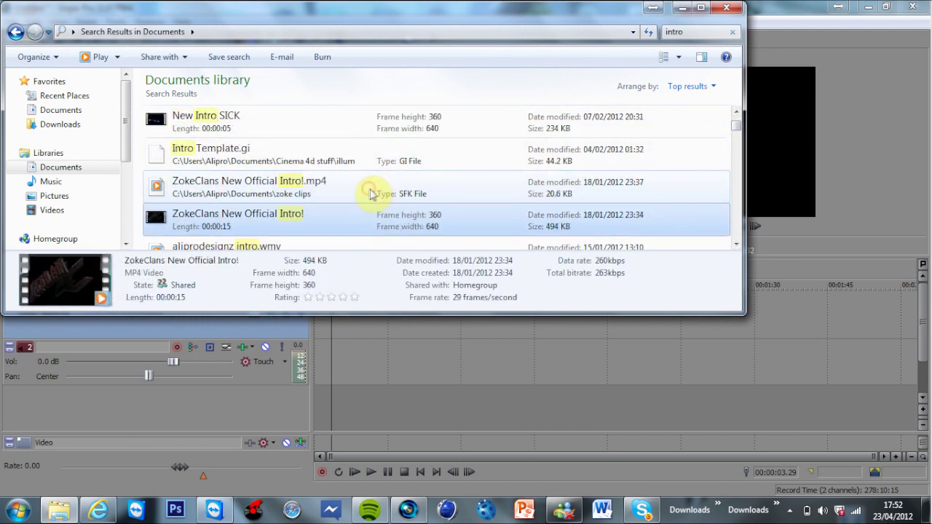
{"action": "left_click", "coordinate": [370, 193]}
{"action": "left_click", "coordinate": [339, 221]}
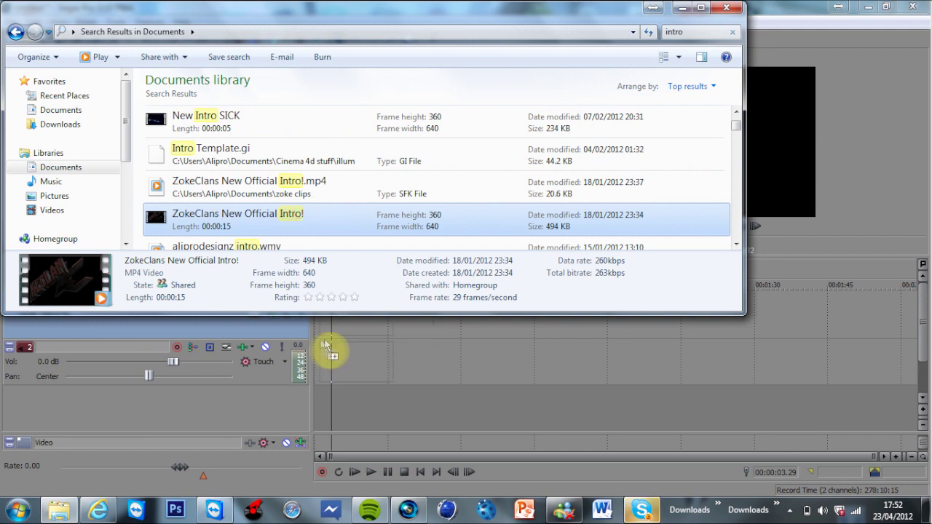
{"action": "left_click_drag", "start_coordinate": [306, 217], "coordinate": [346, 338]}
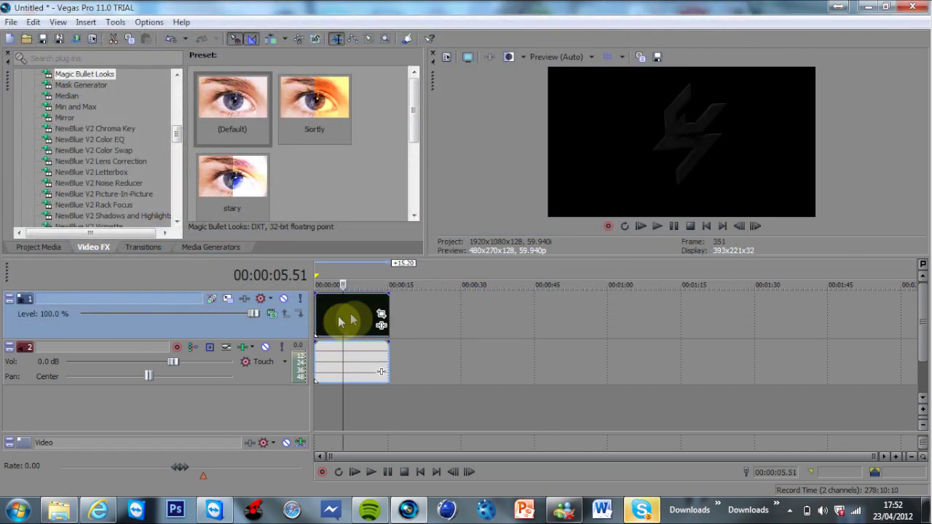
- Scrub to frame 685 and apply the (Default) Magic Bullet Looks preset to the clip
{"action": "left_click", "coordinate": [367, 311]}
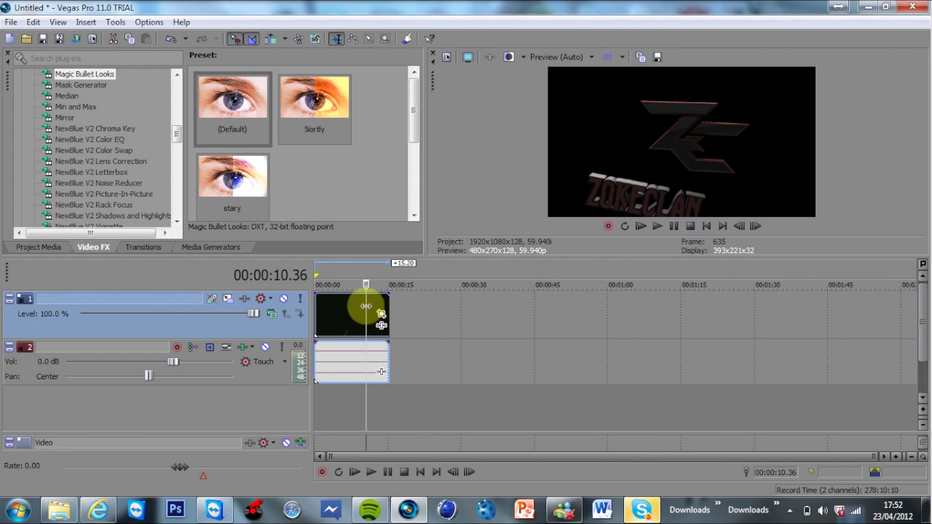
{"action": "left_click_drag", "start_coordinate": [369, 302], "coordinate": [371, 308]}
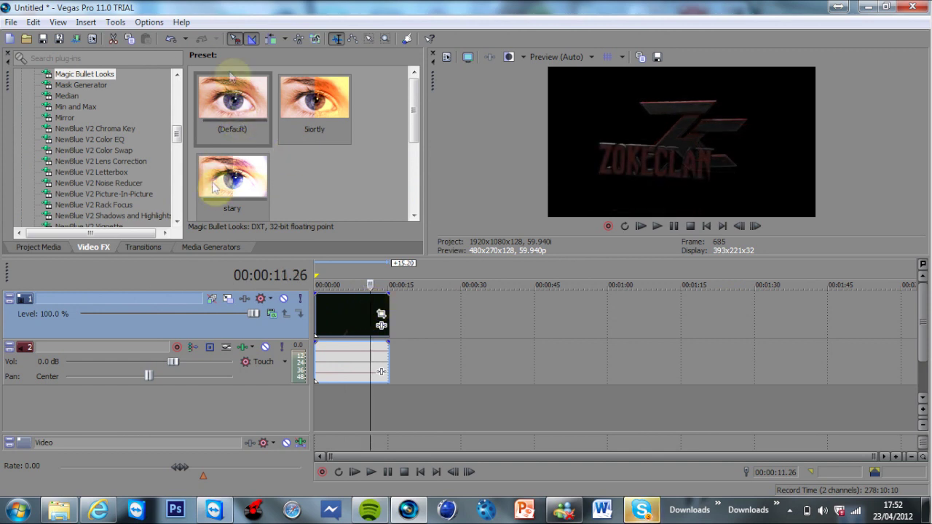
{"action": "left_click_drag", "start_coordinate": [231, 98], "coordinate": [344, 313]}
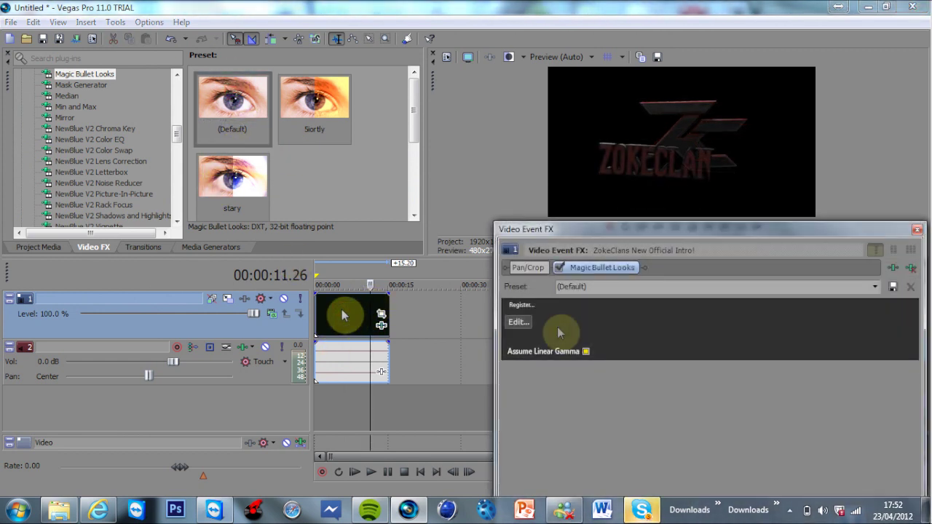
{"action": "left_click", "coordinate": [518, 322]}
{"action": "mouse_move", "coordinate": [16, 400]}
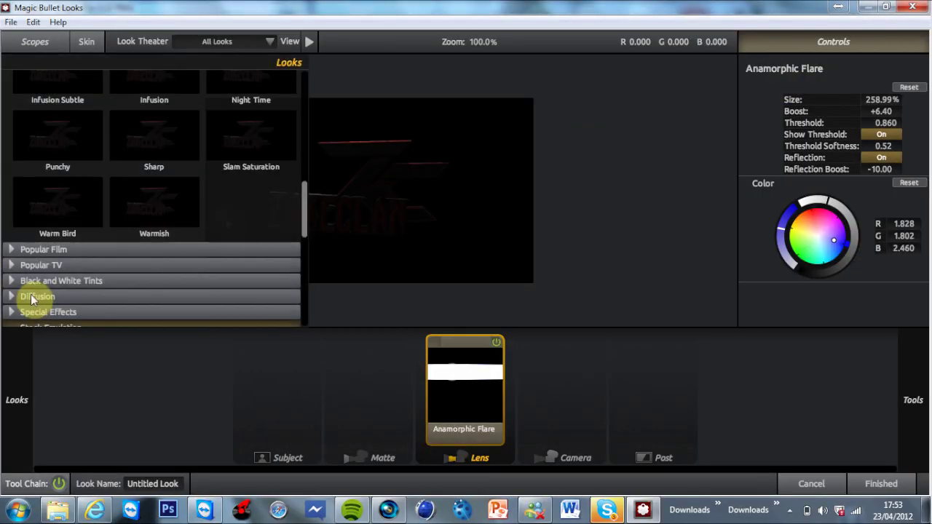
- Preview the Two Strip Cool Stock look and collapse the Music Videos category
{"action": "left_click_drag", "start_coordinate": [304, 197], "coordinate": [306, 258]}
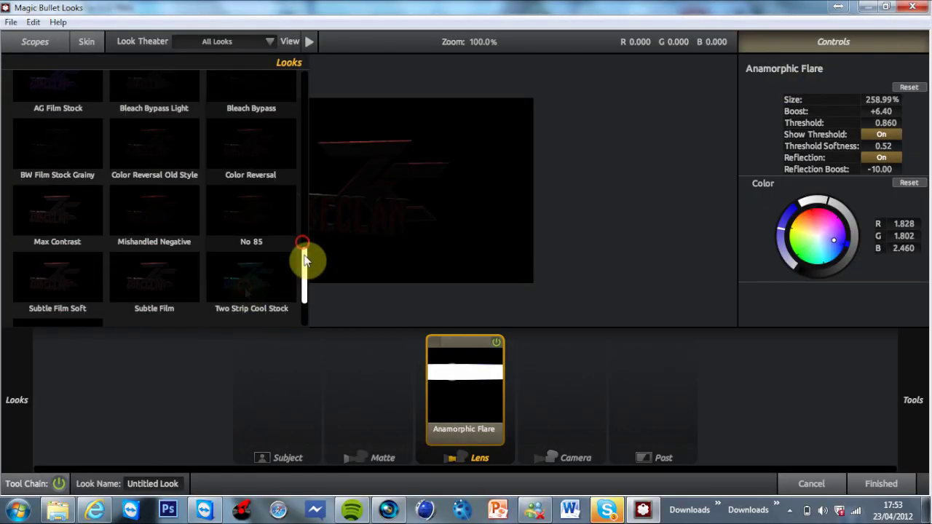
{"action": "left_click", "coordinate": [245, 288]}
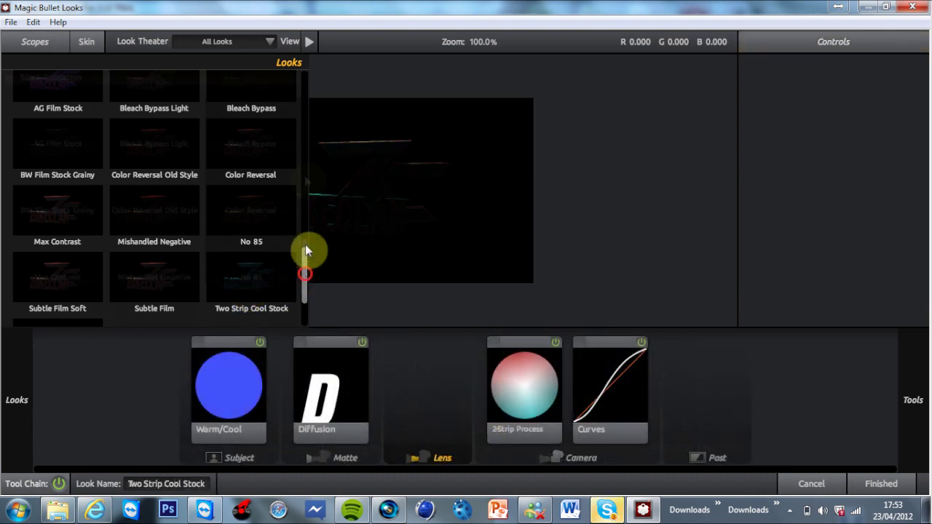
{"action": "left_click_drag", "start_coordinate": [306, 249], "coordinate": [318, 115]}
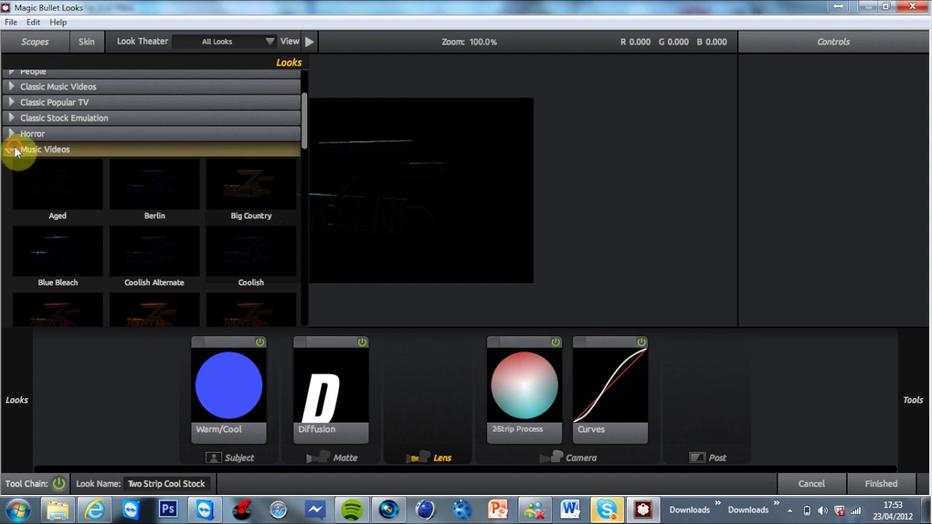
{"action": "left_click", "coordinate": [15, 150]}
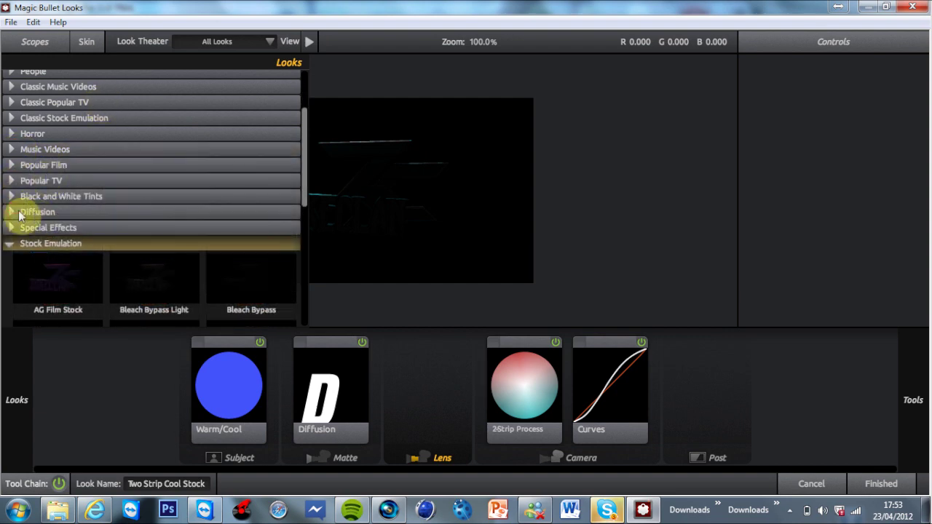
- Preview Super Bloom, SultryTron, Unbloom and Diffusion Max, then close Looks and select the clip
{"action": "mouse_move", "coordinate": [303, 199]}
{"action": "left_mouse_down"}
{"action": "mouse_move", "coordinate": [303, 229]}
{"action": "mouse_move", "coordinate": [304, 201]}
{"action": "left_mouse_up"}
{"action": "left_click", "coordinate": [266, 160]}
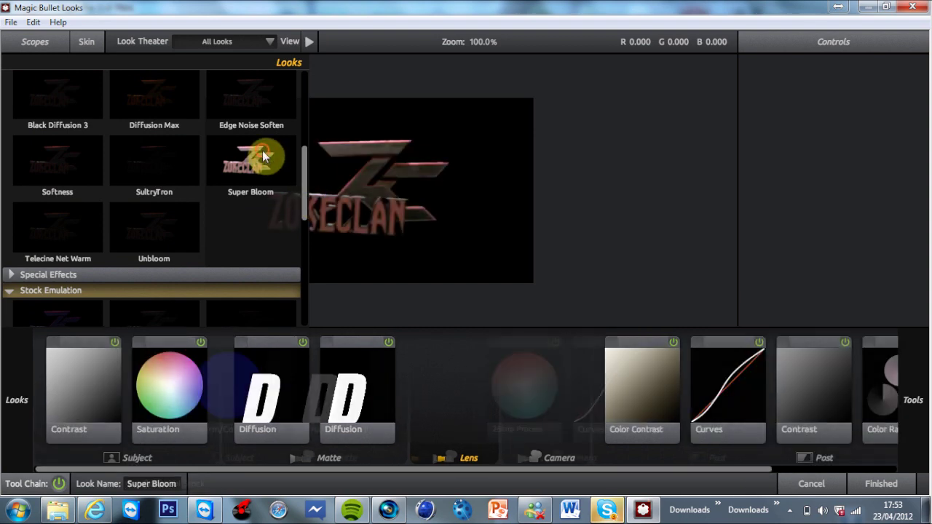
{"action": "left_click", "coordinate": [176, 166]}
{"action": "left_click", "coordinate": [161, 229]}
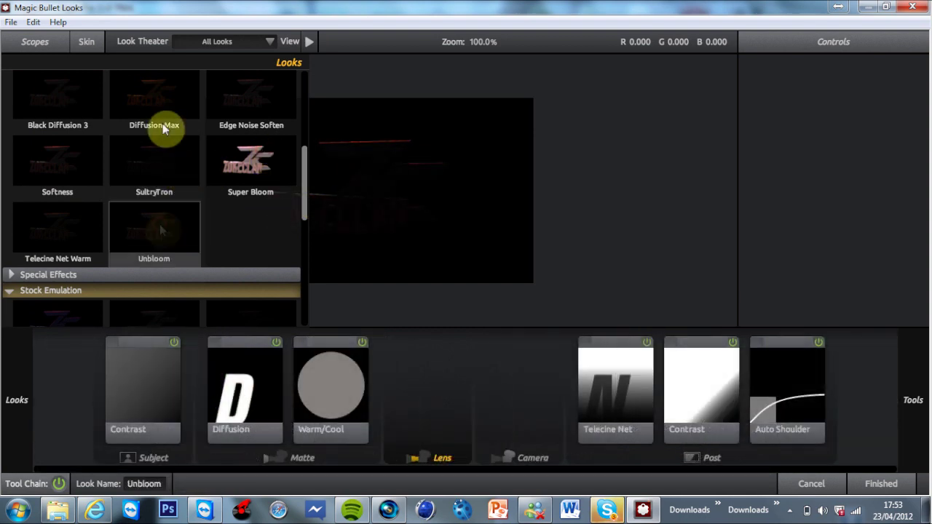
{"action": "left_click", "coordinate": [163, 123]}
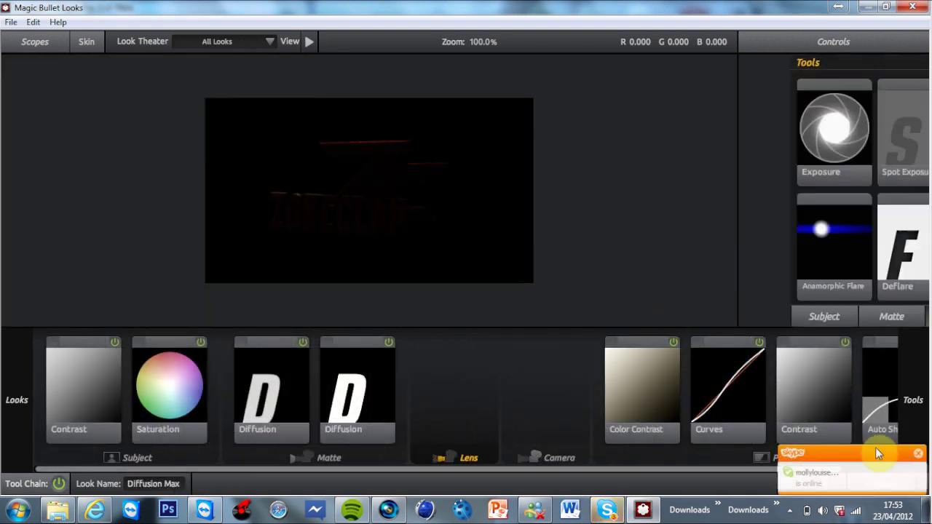
{"action": "left_click", "coordinate": [841, 485]}
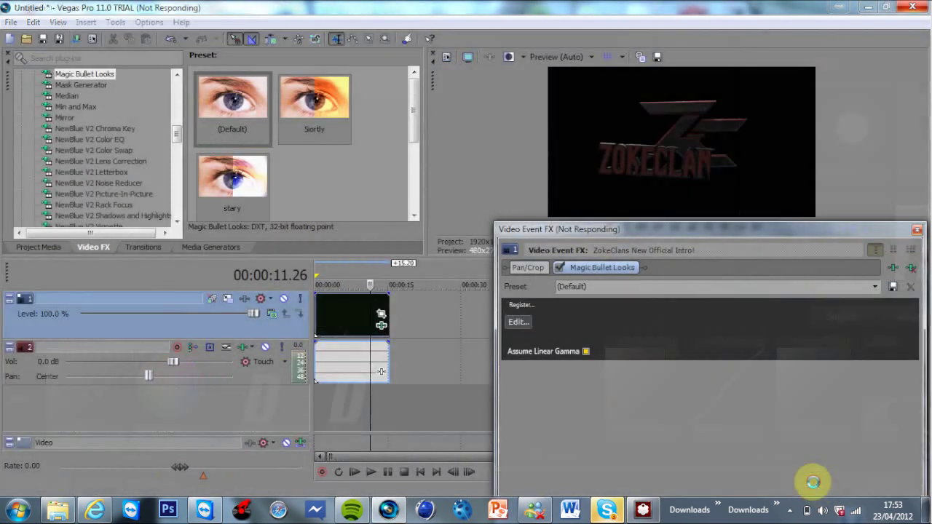
{"action": "left_click", "coordinate": [339, 313]}
- Delete the ZokeClans clip and search Documents for 'aliprod'
{"action": "key", "text": "Delete"}
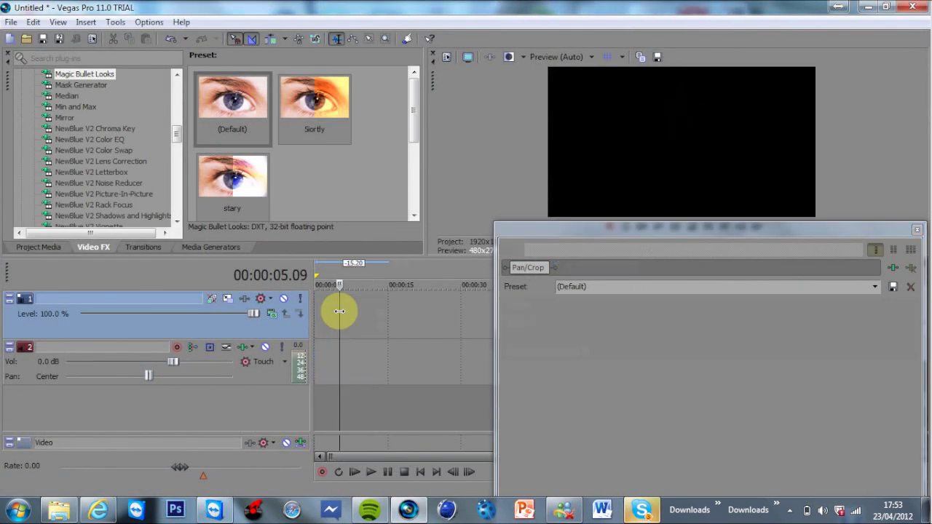
{"action": "left_click", "coordinate": [69, 514]}
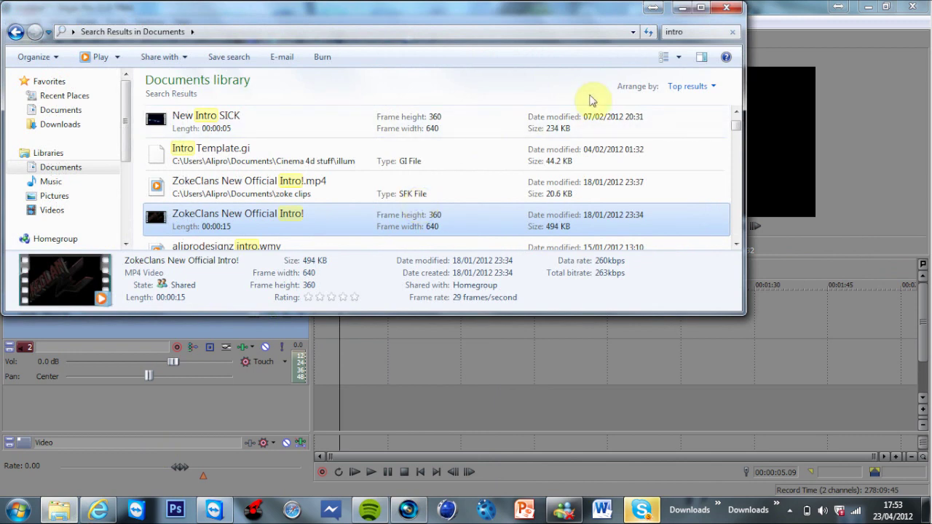
{"action": "left_click", "coordinate": [685, 31]}
{"action": "type", "text": "alipr"}
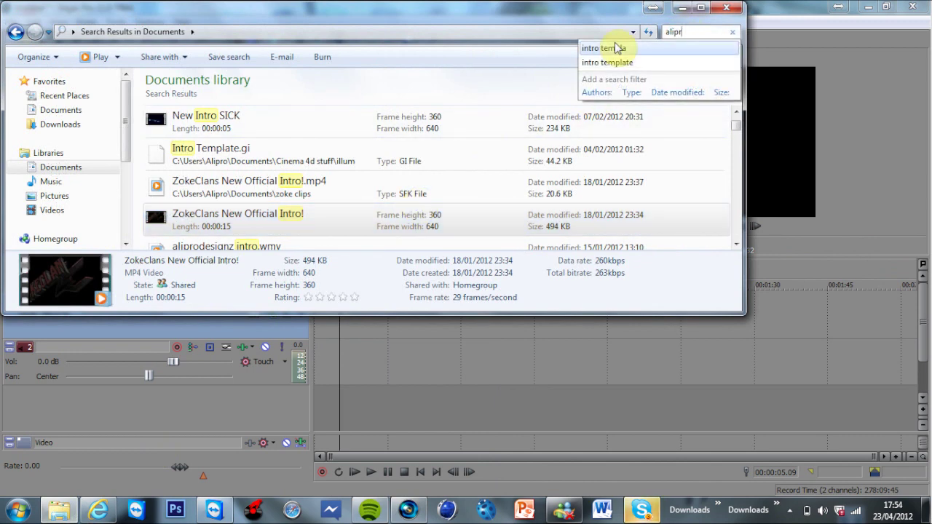
{"action": "type", "text": "d"}
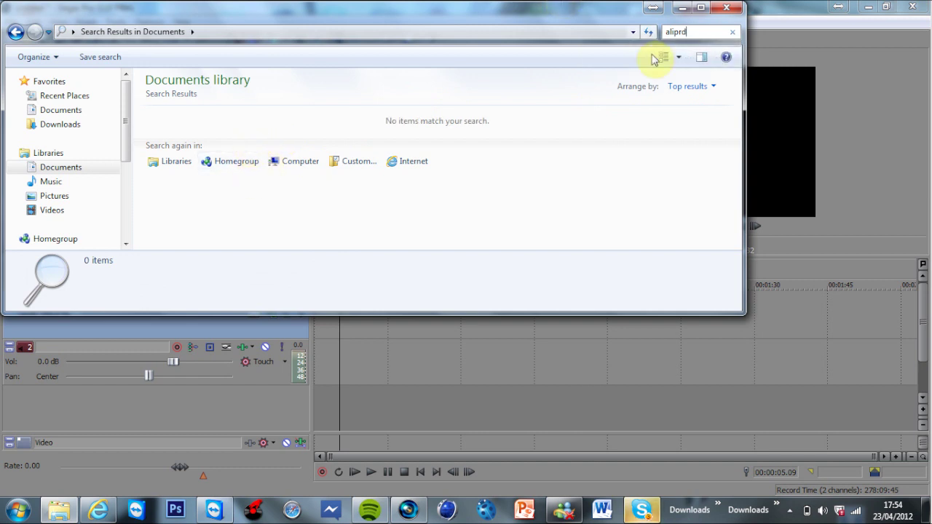
{"action": "left_click", "coordinate": [680, 32]}
{"action": "type", "text": "o"}
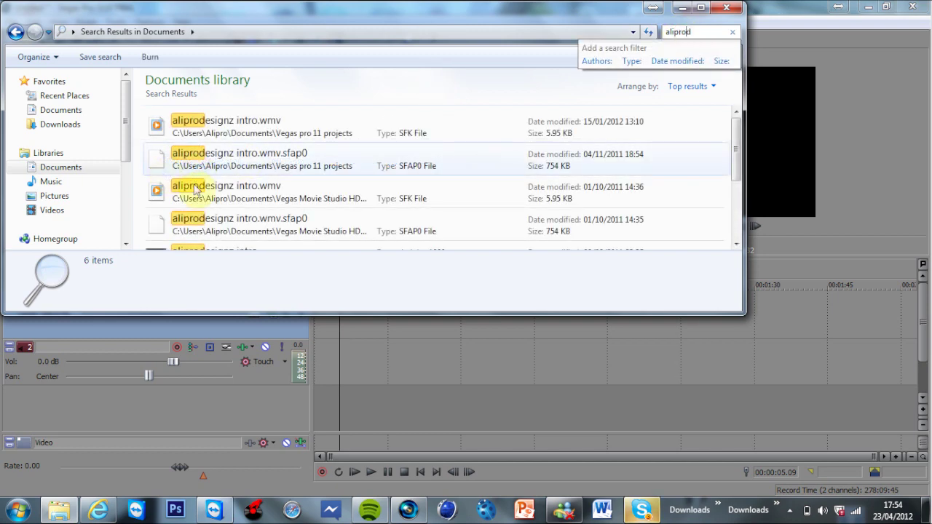
- Drop the aliprodesignz intro video at the start of the Vegas timeline
{"action": "left_click", "coordinate": [227, 246]}
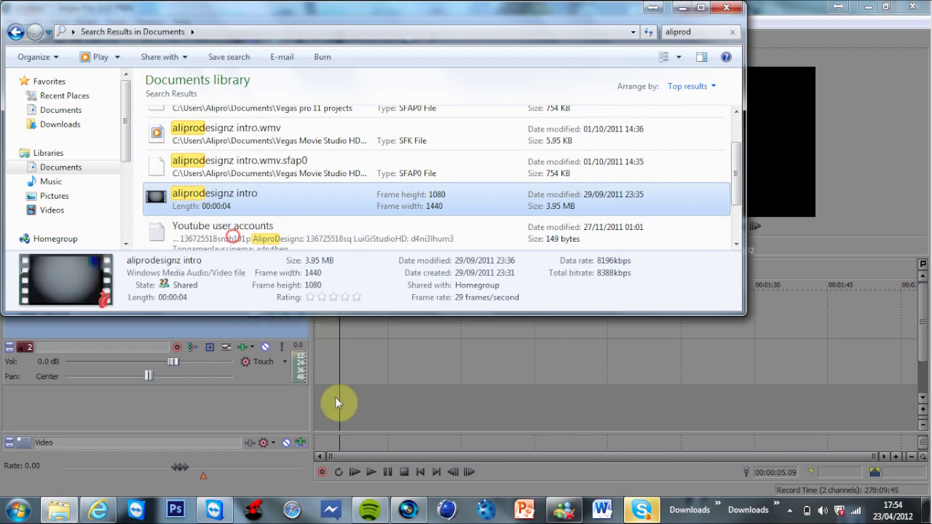
{"action": "left_click_drag", "start_coordinate": [324, 332], "coordinate": [324, 333]}
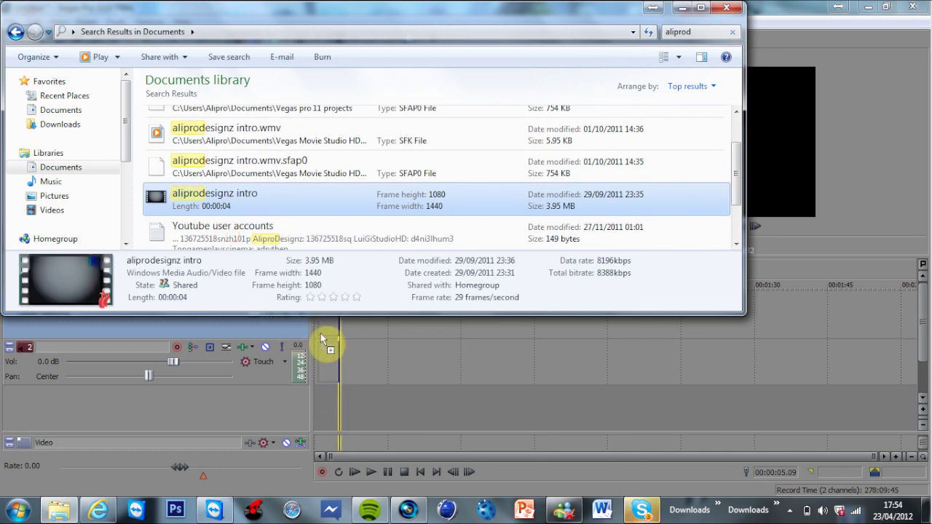
{"action": "left_click_drag", "start_coordinate": [318, 332], "coordinate": [320, 336]}
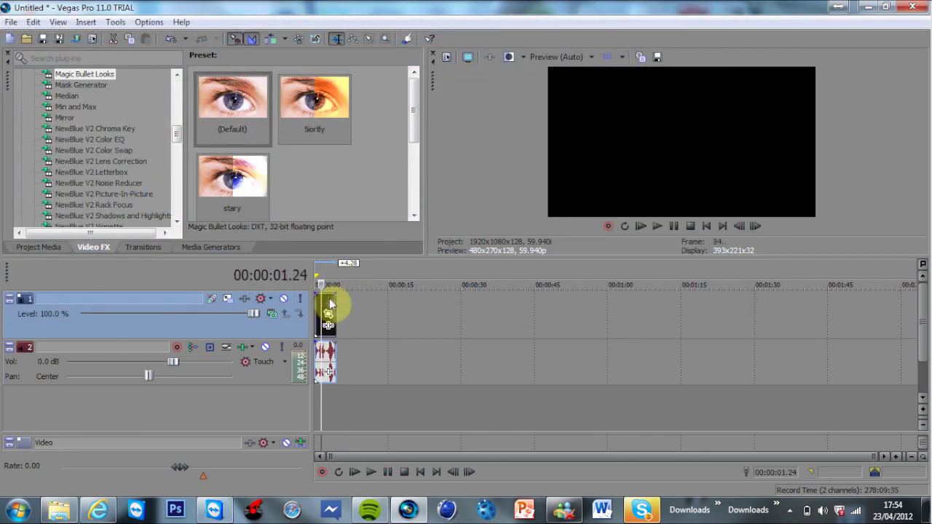
- Scrub to 00:00:00.52 and drag the (Default) Magic Bullet Looks preset onto the aliprodesignz clip
{"action": "scroll", "coordinate": [330, 302], "scroll_direction": "up", "scroll_amount": 2}
{"action": "scroll", "coordinate": [329, 301], "scroll_direction": "up", "scroll_amount": 3}
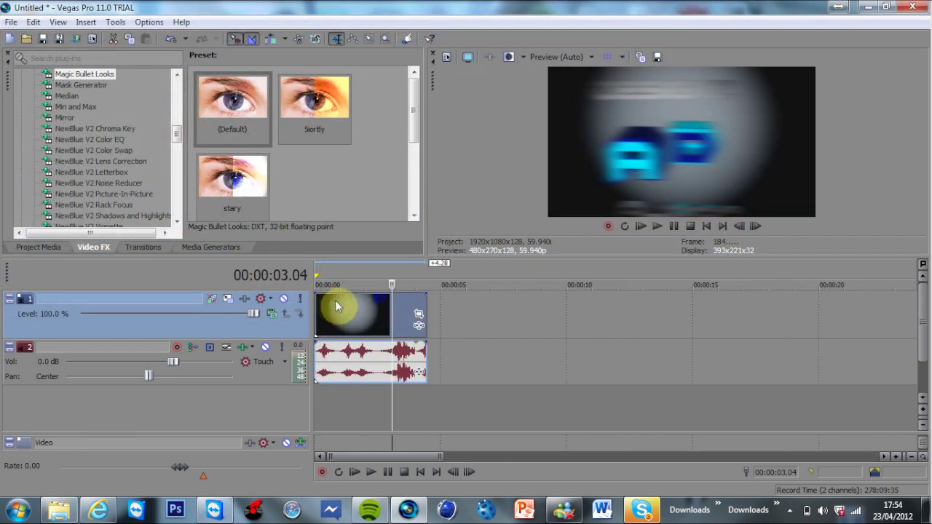
{"action": "left_click", "coordinate": [327, 309]}
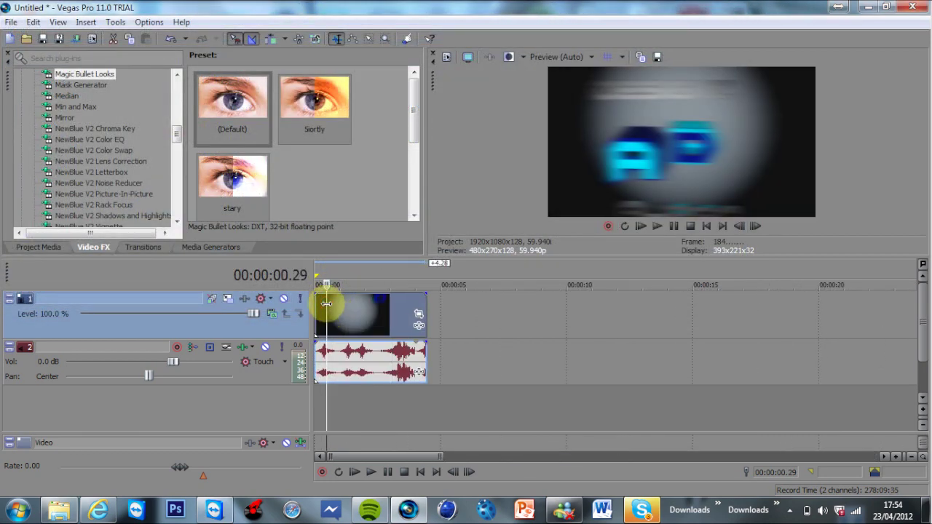
{"action": "left_click", "coordinate": [337, 309]}
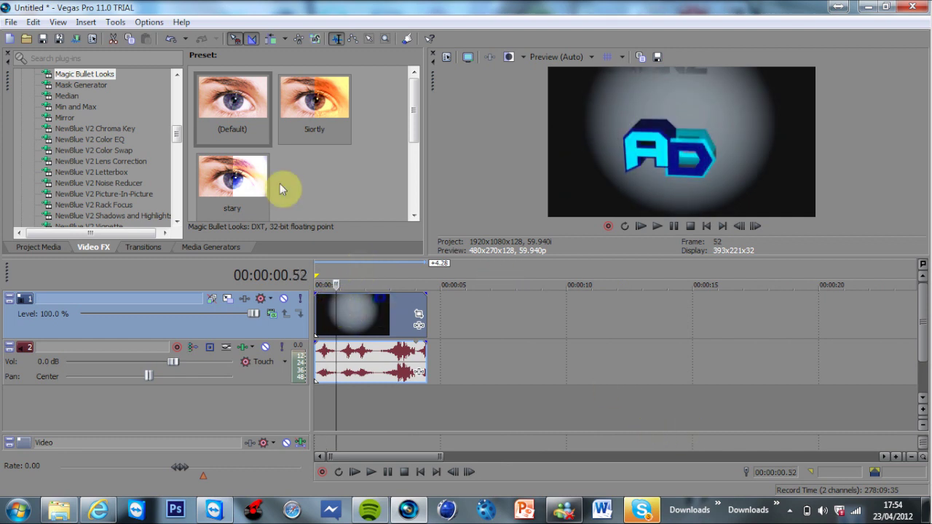
{"action": "left_click_drag", "start_coordinate": [233, 109], "coordinate": [381, 329]}
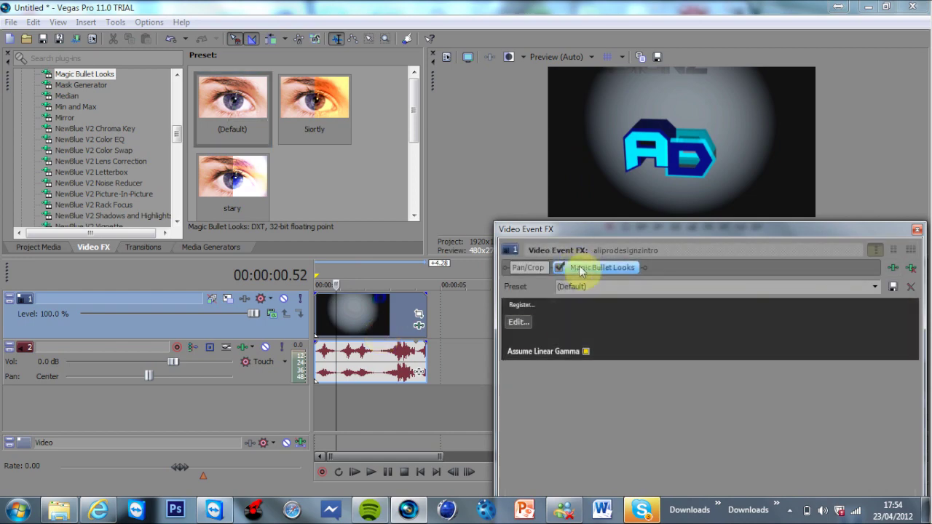
{"action": "left_click", "coordinate": [518, 322]}
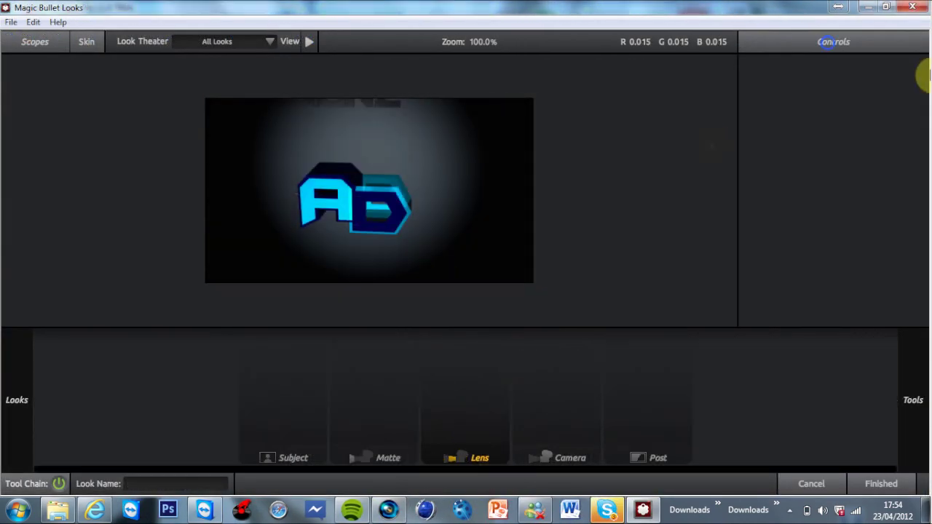
- Add an Anamorphic Flare at about 65% size with +1.50 boost
{"action": "left_click_drag", "start_coordinate": [624, 247], "coordinate": [449, 402]}
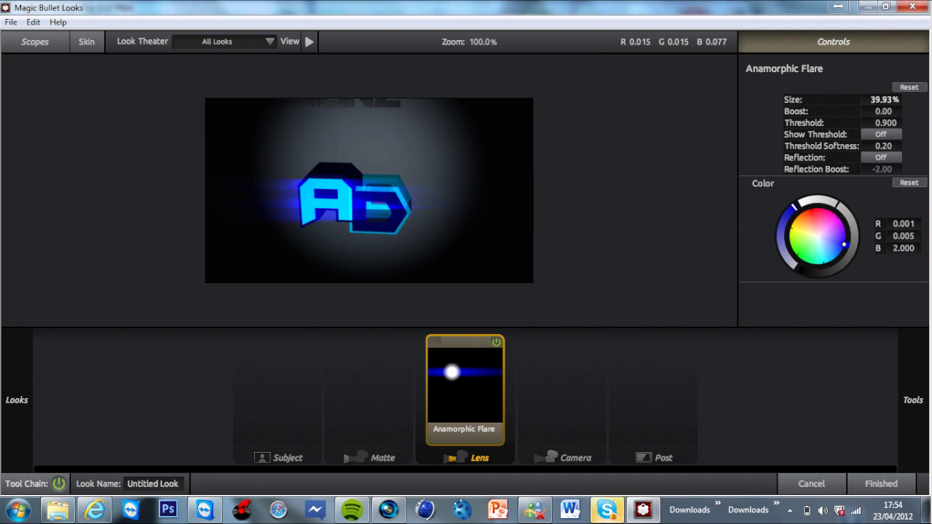
{"action": "left_click_drag", "start_coordinate": [884, 100], "coordinate": [880, 109]}
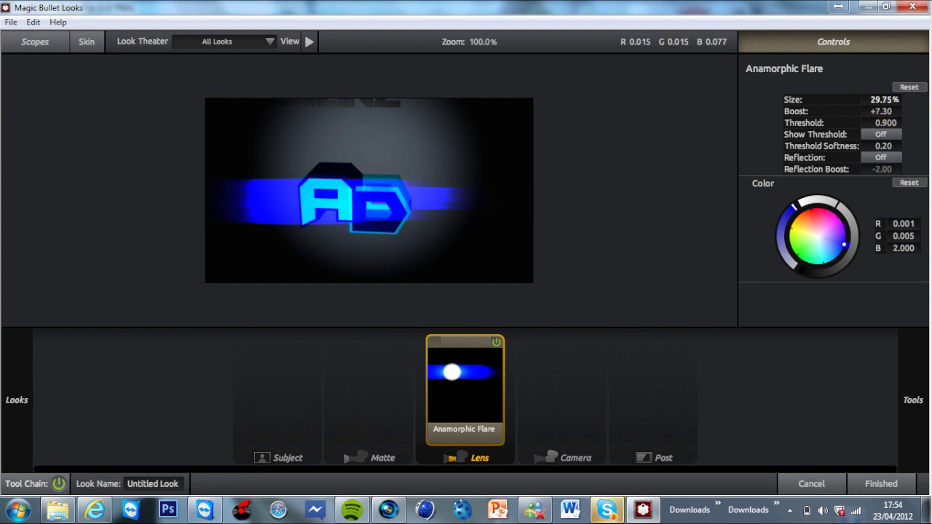
{"action": "left_click_drag", "start_coordinate": [878, 112], "coordinate": [830, 118]}
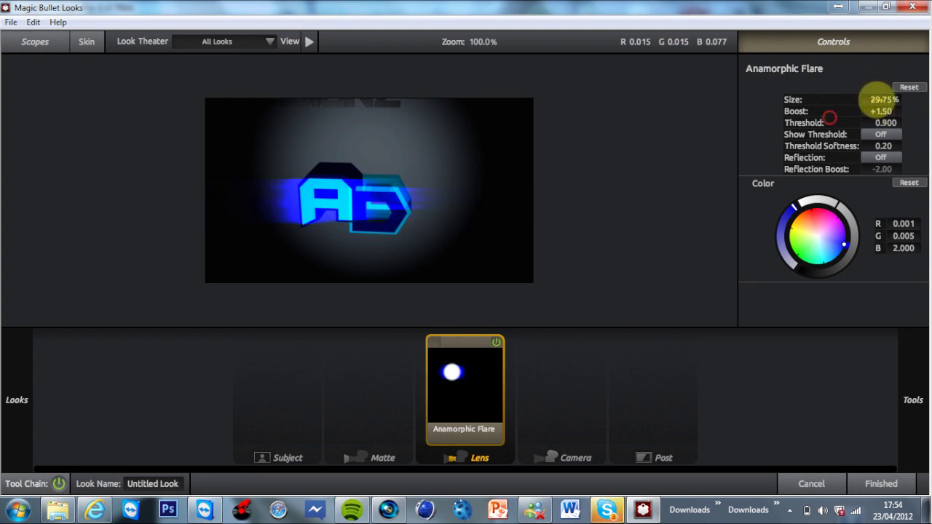
{"action": "mouse_move", "coordinate": [884, 99]}
{"action": "left_mouse_down"}
{"action": "mouse_move", "coordinate": [903, 100]}
{"action": "mouse_move", "coordinate": [852, 111]}
{"action": "mouse_move", "coordinate": [881, 99]}
{"action": "mouse_move", "coordinate": [888, 122]}
{"action": "left_mouse_up"}
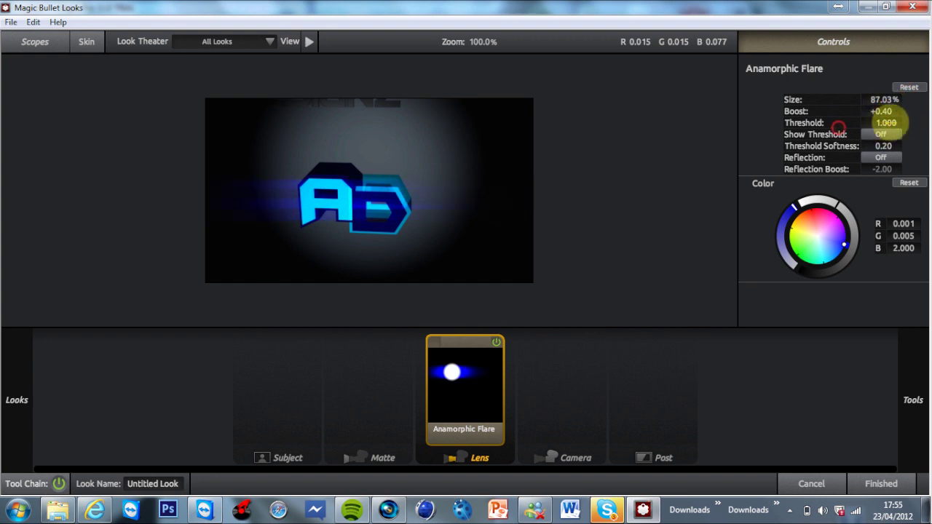
- Set flare threshold to 0.430, softness to 0.32, and shift its colour to warm gold
{"action": "mouse_move", "coordinate": [888, 123]}
{"action": "left_mouse_down"}
{"action": "mouse_move", "coordinate": [871, 123]}
{"action": "mouse_move", "coordinate": [889, 137]}
{"action": "left_mouse_up"}
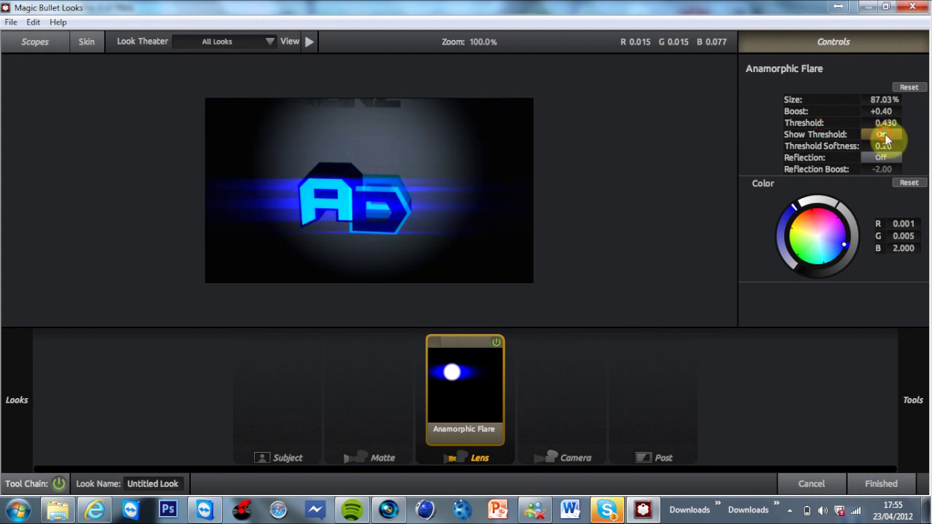
{"action": "left_click_drag", "start_coordinate": [883, 145], "coordinate": [908, 146]}
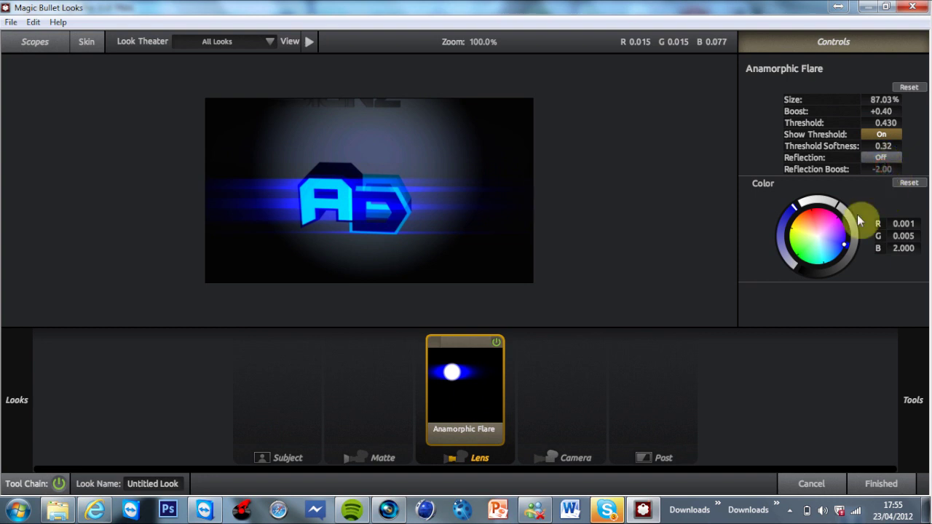
{"action": "left_click_drag", "start_coordinate": [858, 218], "coordinate": [843, 242]}
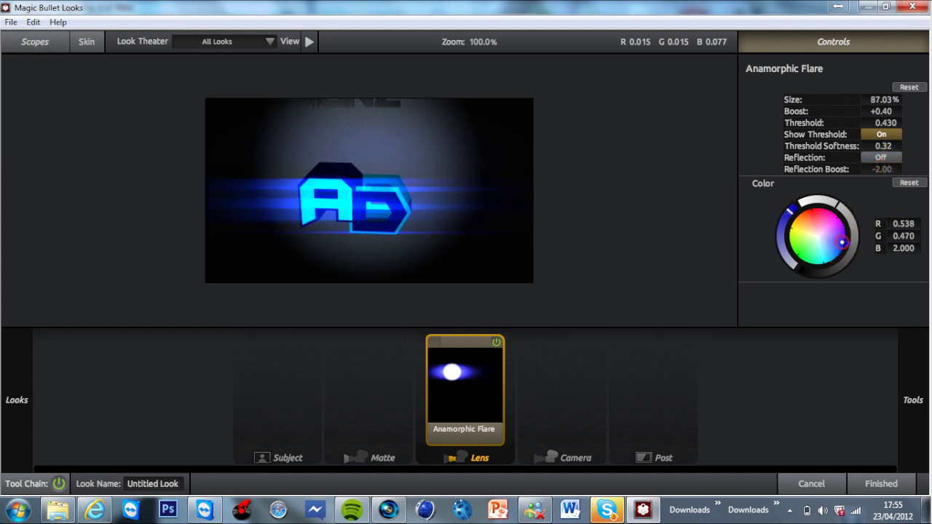
{"action": "mouse_move", "coordinate": [840, 239]}
{"action": "left_mouse_down"}
{"action": "mouse_move", "coordinate": [824, 228]}
{"action": "mouse_move", "coordinate": [817, 240]}
{"action": "mouse_move", "coordinate": [799, 221]}
{"action": "left_mouse_up"}
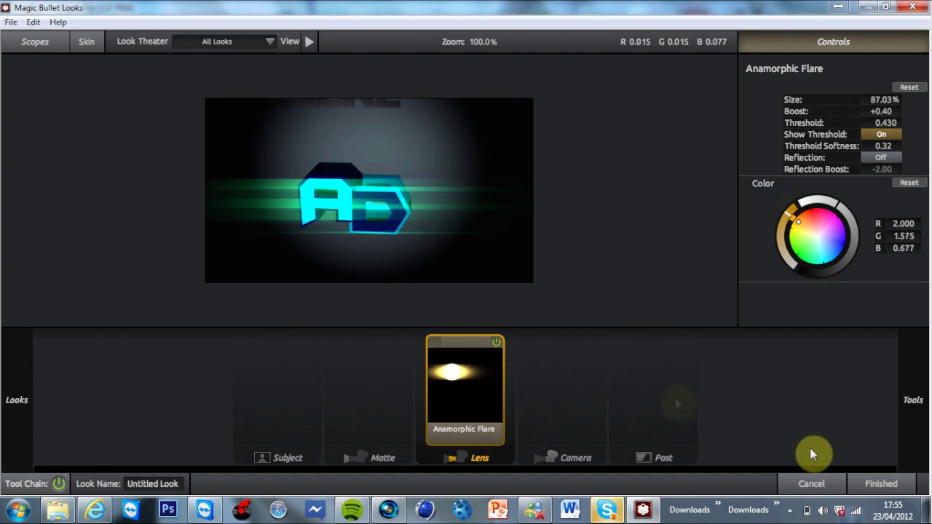
{"action": "mouse_move", "coordinate": [17, 400]}
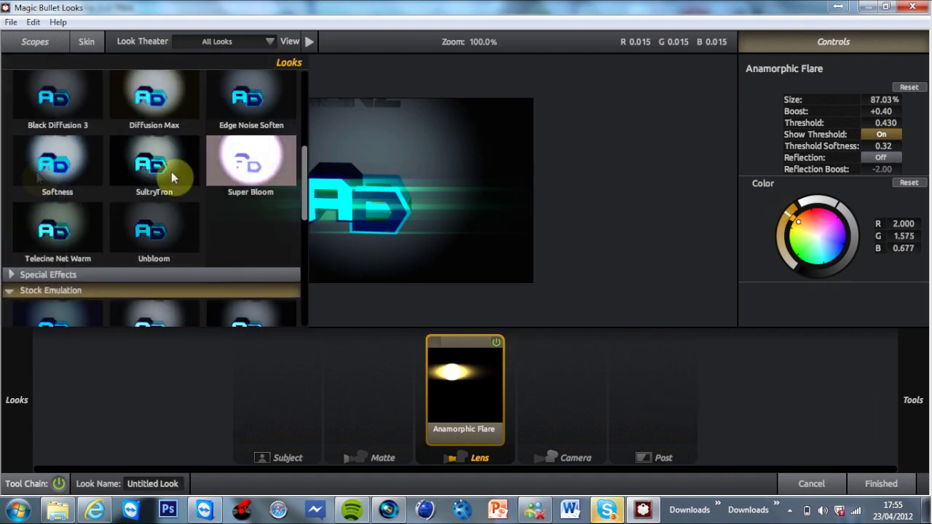
- Preview Stock Emulation looks: Subtle Film, Max Contrast, Mishandled Negative, Two Strip Cool Stock, No 85, Warm Stock 01
{"action": "left_click_drag", "start_coordinate": [305, 186], "coordinate": [304, 286]}
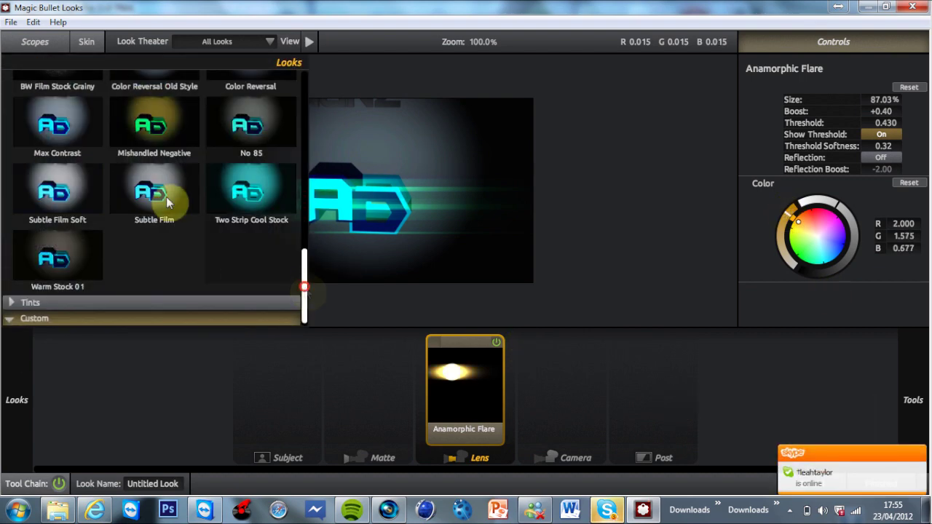
{"action": "left_click", "coordinate": [166, 197]}
{"action": "left_click", "coordinate": [83, 193]}
{"action": "left_click", "coordinate": [104, 114]}
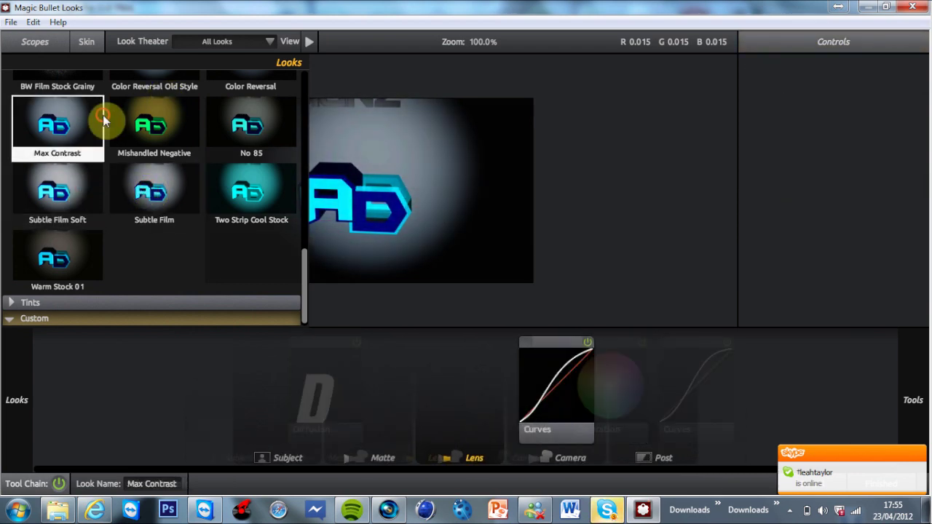
{"action": "left_click", "coordinate": [183, 136]}
{"action": "left_click", "coordinate": [254, 170]}
{"action": "left_click", "coordinate": [264, 126]}
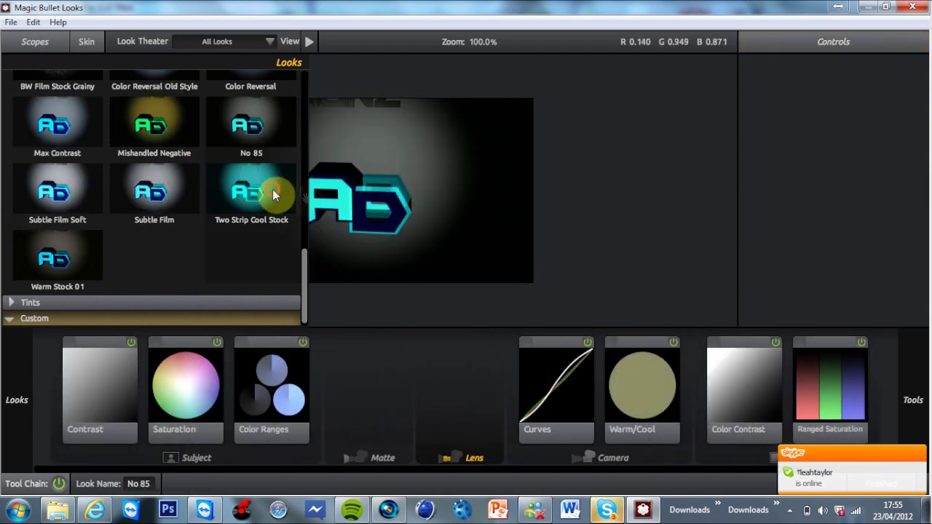
{"action": "left_click", "coordinate": [267, 191]}
{"action": "left_click", "coordinate": [78, 268]}
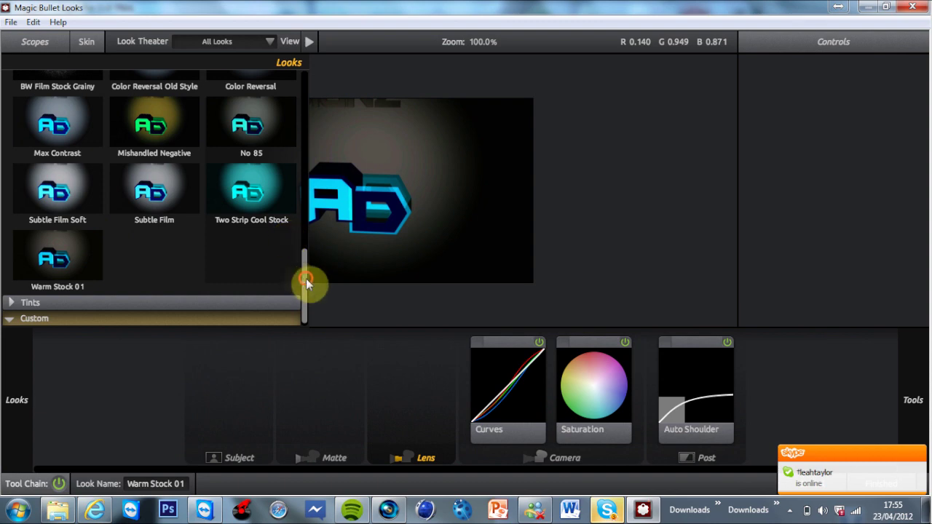
- Preview Crime Scene and Indecision from Classic Popular TV, then settle on Tension
{"action": "left_click_drag", "start_coordinate": [306, 281], "coordinate": [307, 115]}
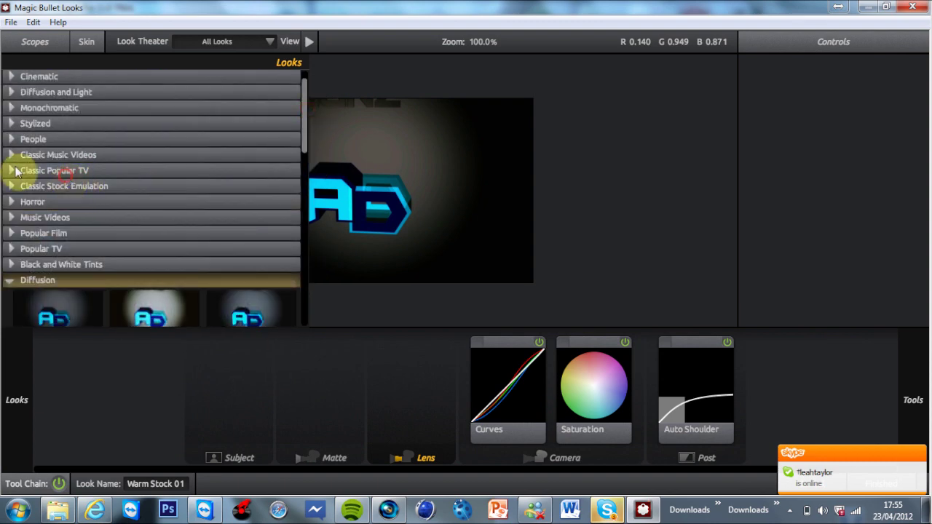
{"action": "left_click", "coordinate": [22, 172]}
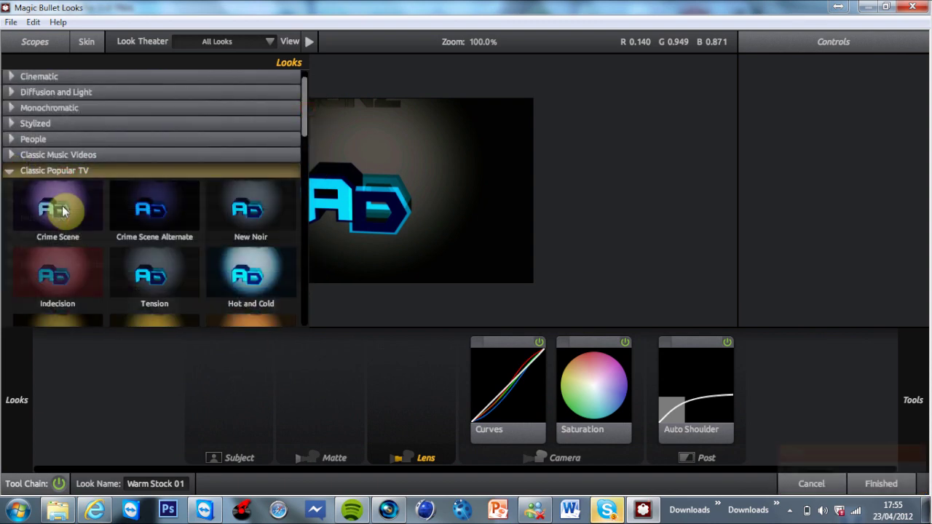
{"action": "left_click", "coordinate": [75, 222]}
{"action": "left_click", "coordinate": [153, 281]}
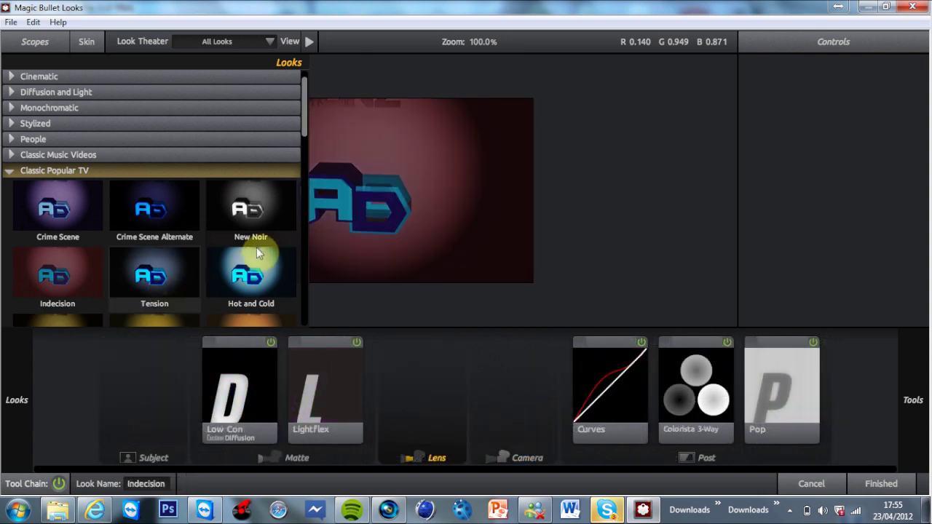
{"action": "left_click", "coordinate": [245, 273]}
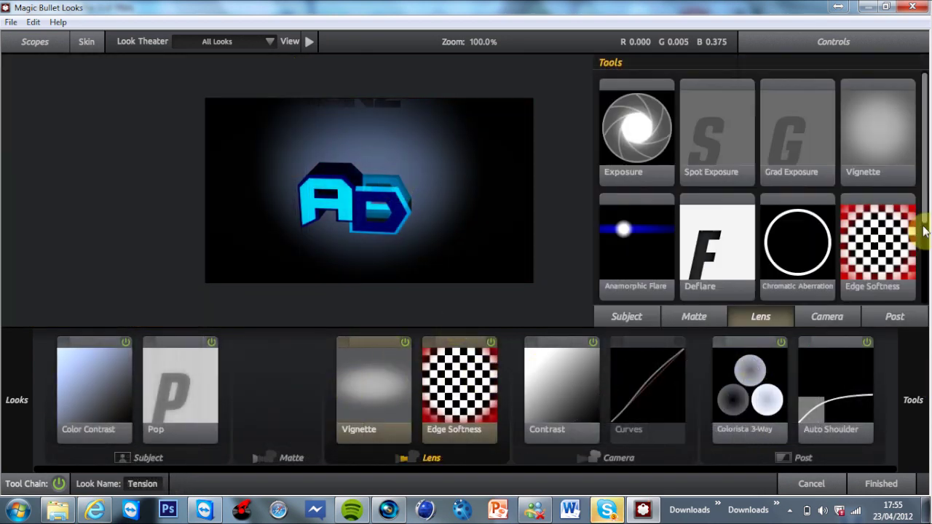
- Add an Anamorphic Flare after Edge Softness and shift its colour toward a brighter white
{"action": "left_click_drag", "start_coordinate": [625, 232], "coordinate": [264, 419]}
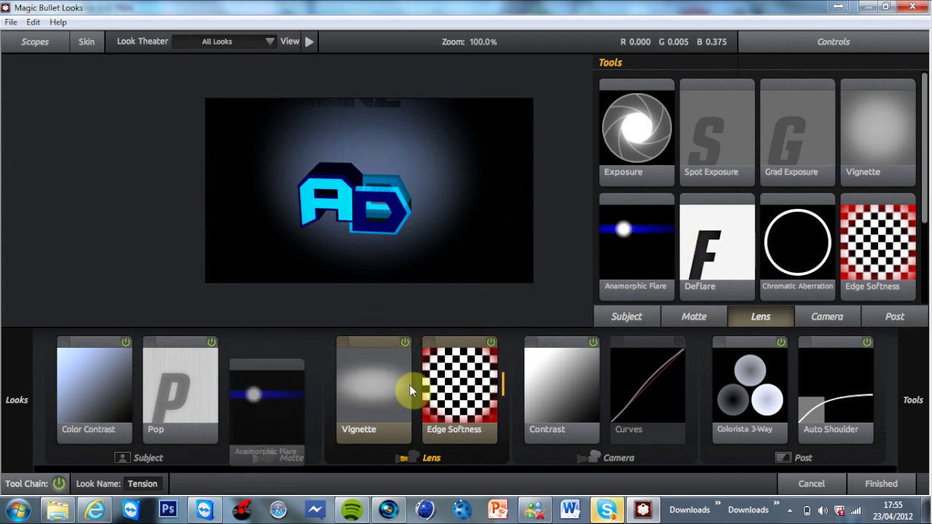
{"action": "left_click_drag", "start_coordinate": [264, 420], "coordinate": [494, 394]}
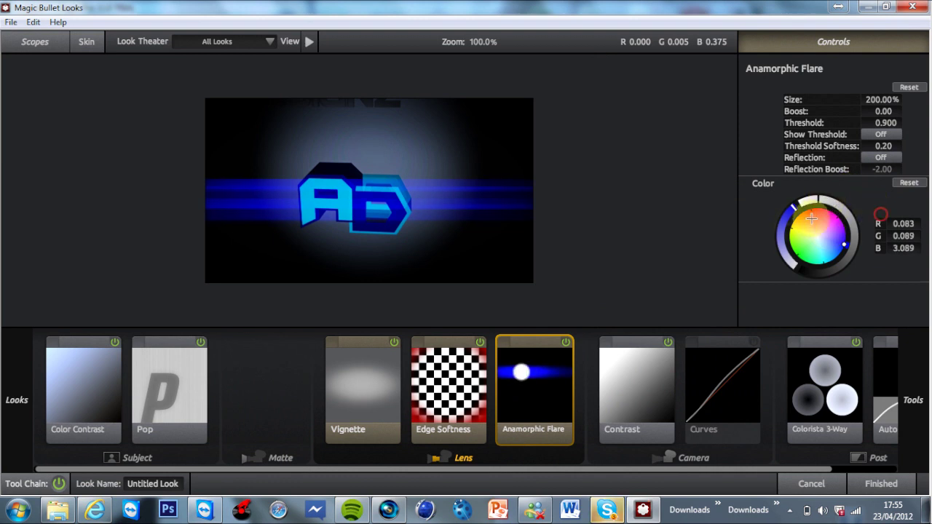
{"action": "left_click_drag", "start_coordinate": [792, 218], "coordinate": [791, 211]}
{"action": "left_click_drag", "start_coordinate": [835, 242], "coordinate": [825, 228]}
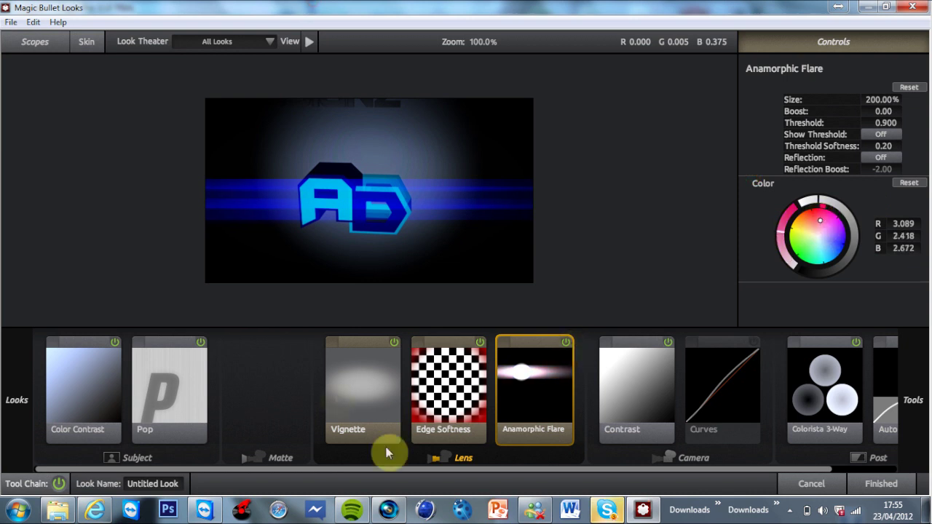
- Shrink the vignette spread to 0.057 and send the finished look back to Vegas
{"action": "left_click", "coordinate": [396, 386]}
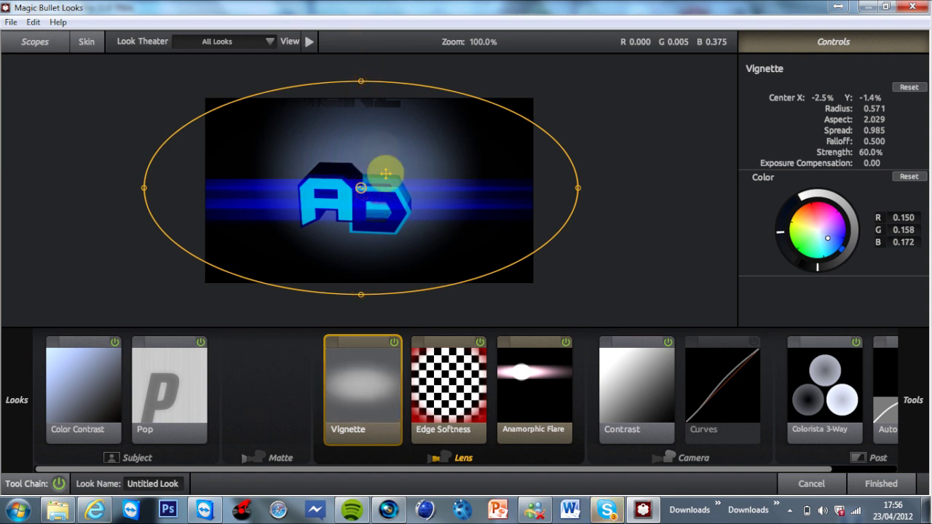
{"action": "left_click_drag", "start_coordinate": [385, 173], "coordinate": [383, 170]}
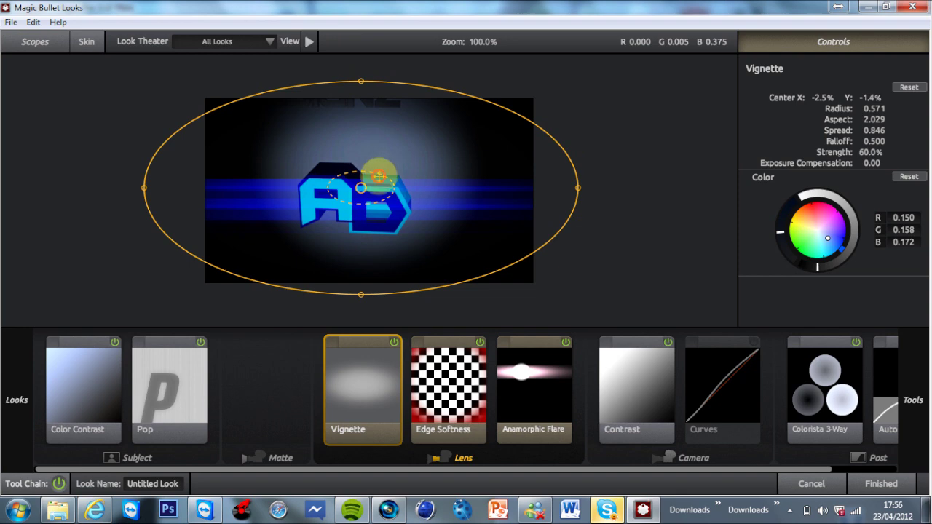
{"action": "left_click_drag", "start_coordinate": [384, 170], "coordinate": [569, 171]}
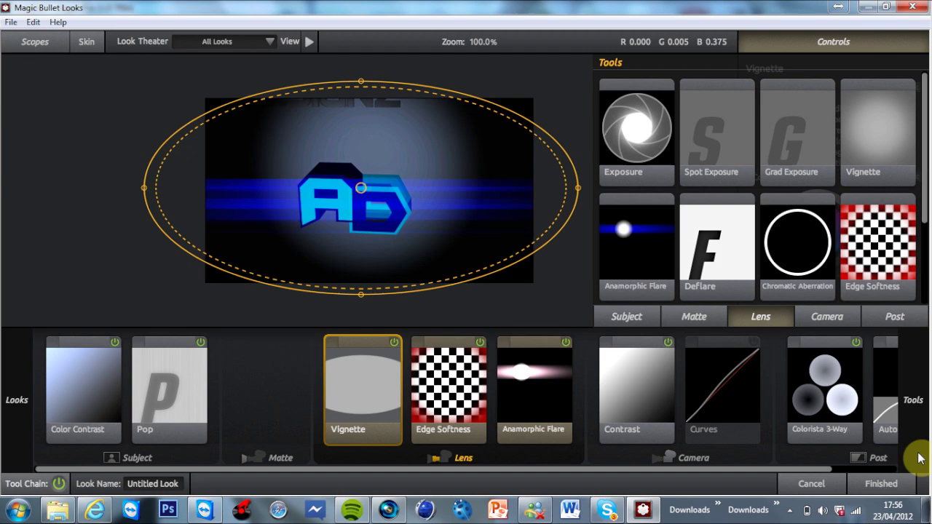
{"action": "left_click", "coordinate": [871, 480]}
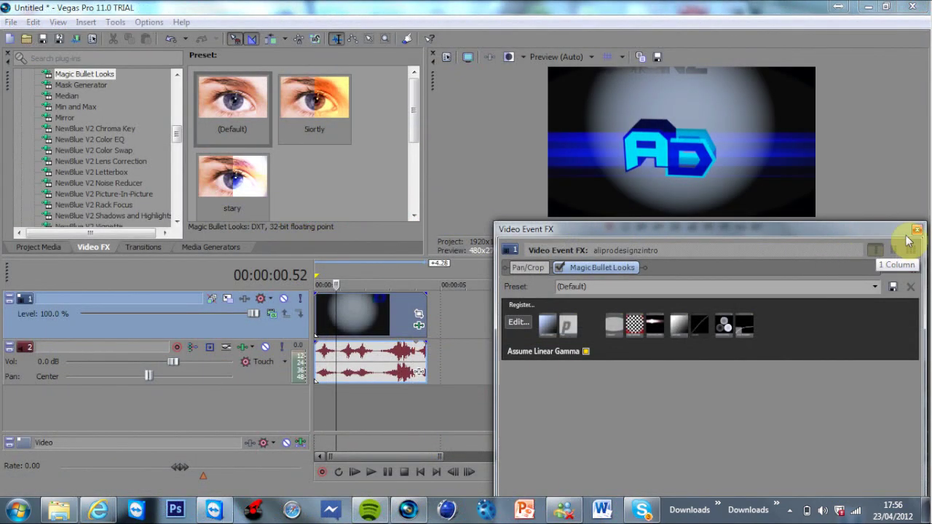
- Close the Video Event FX window, loop the whole 4.28-second clip, and bring up Render As
{"action": "left_click", "coordinate": [916, 230]}
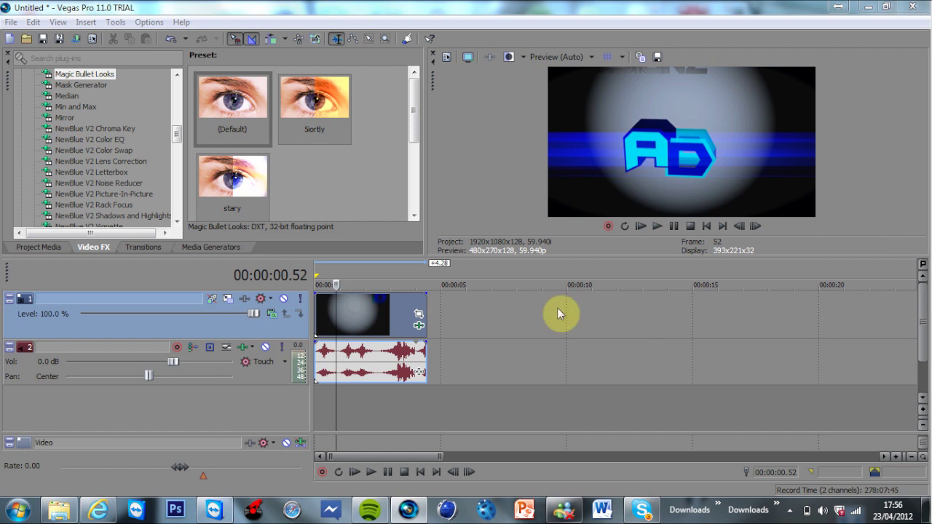
{"action": "double_click", "coordinate": [373, 328]}
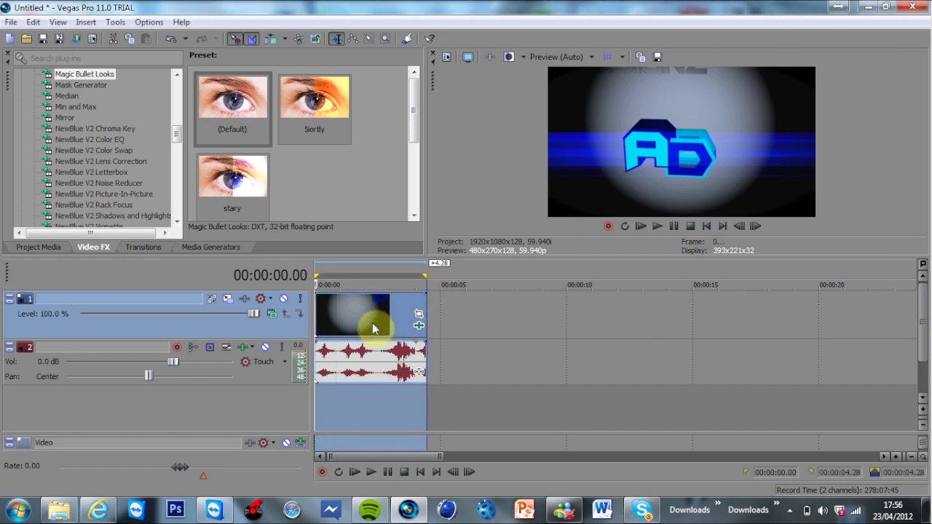
{"action": "left_click", "coordinate": [75, 38]}
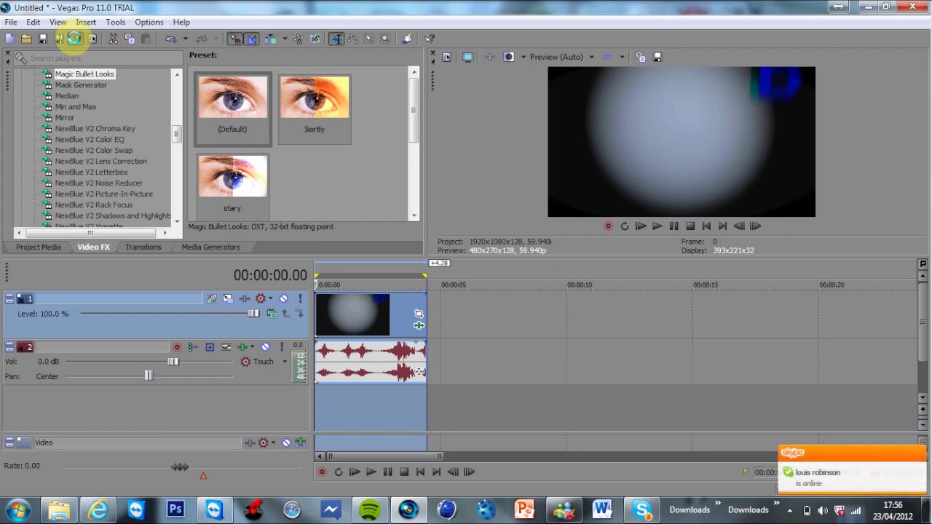
{"action": "left_click", "coordinate": [75, 39]}
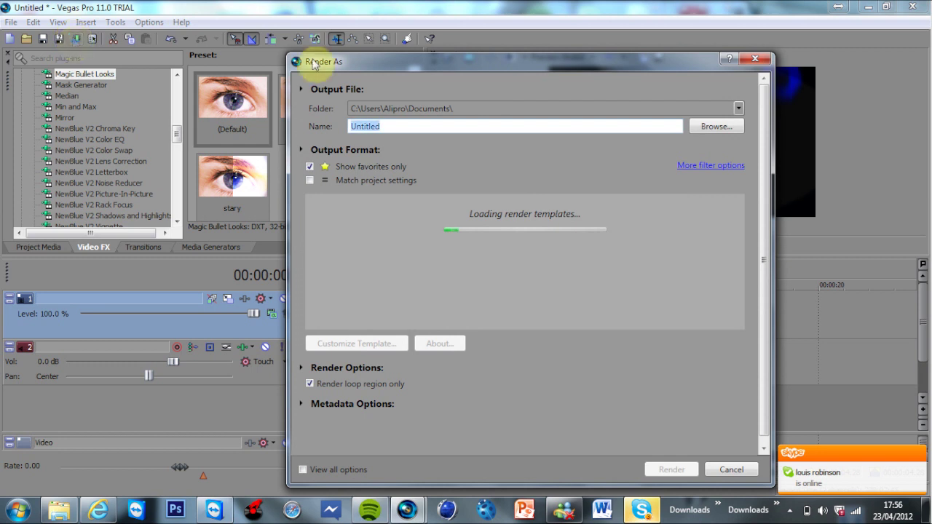
- Name the output test and render it as Windows Media Video V11 6 Mbps HD 720-30p
{"action": "type", "text": "est"}
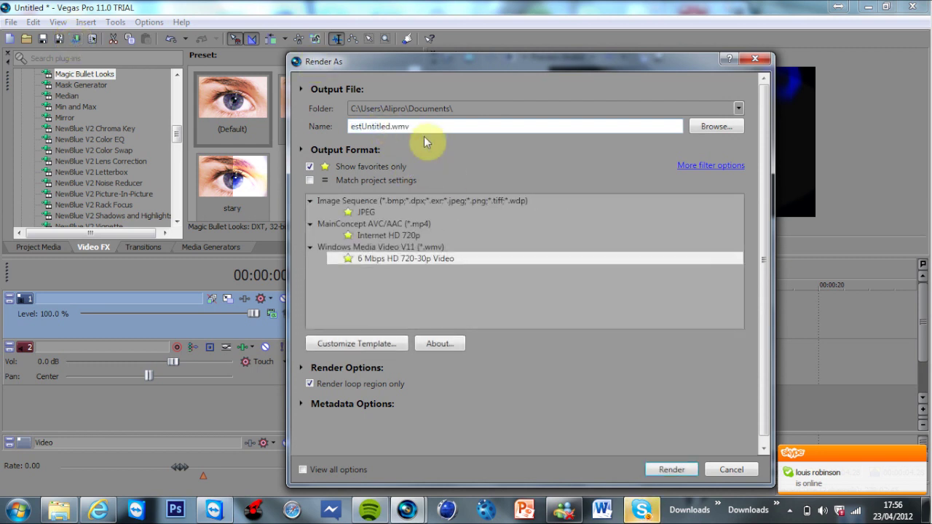
{"action": "key", "text": "BackSpace"}
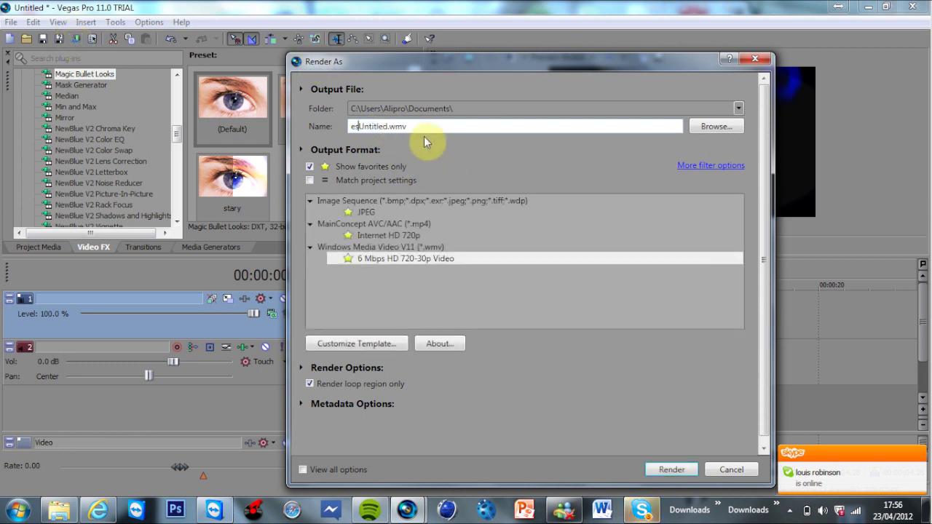
{"action": "key", "text": "BackSpace"}
{"action": "key", "text": "BackSpace"}
{"action": "key", "text": "Delete"}
{"action": "key", "text": "Delete"}
{"action": "key", "text": "Delete"}
{"action": "key", "text": "Delete"}
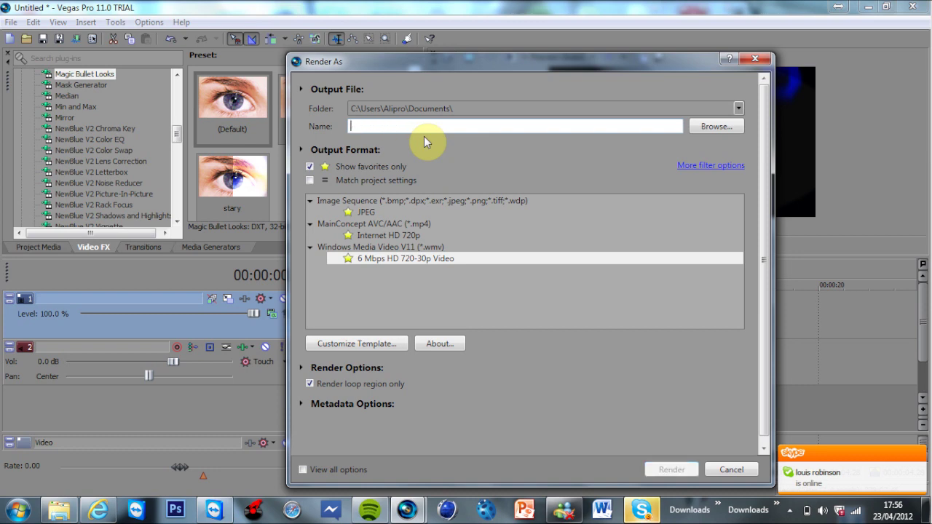
{"action": "type", "text": "test"}
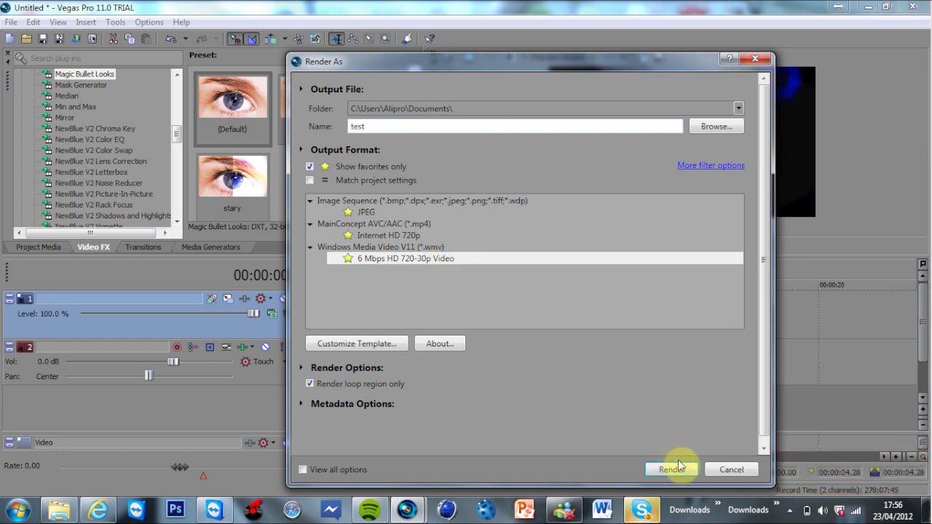
{"action": "left_click", "coordinate": [680, 470]}
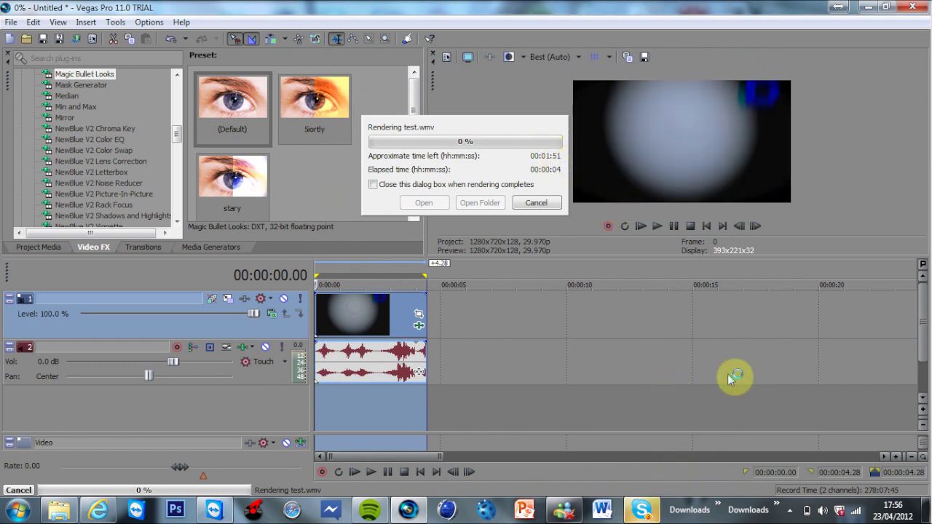
{"action": "left_click", "coordinate": [790, 510]}
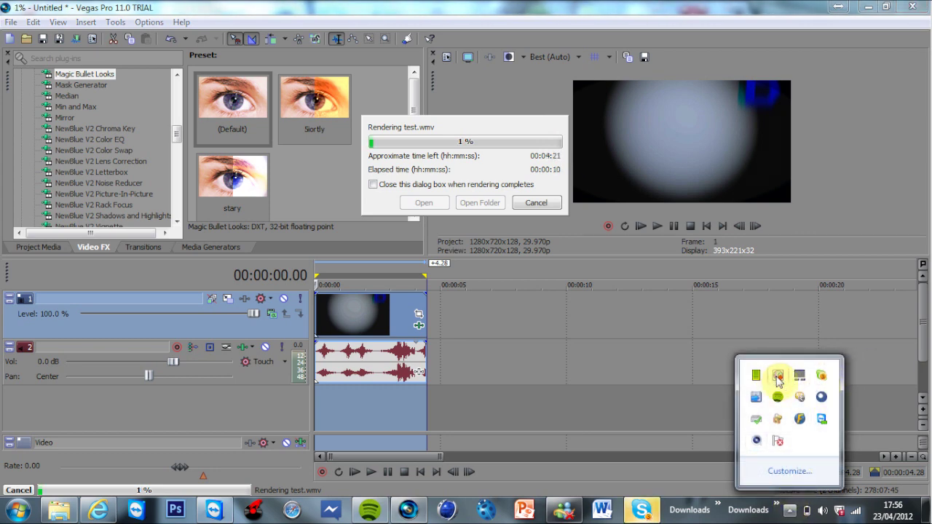
{"action": "right_click", "coordinate": [779, 379]}
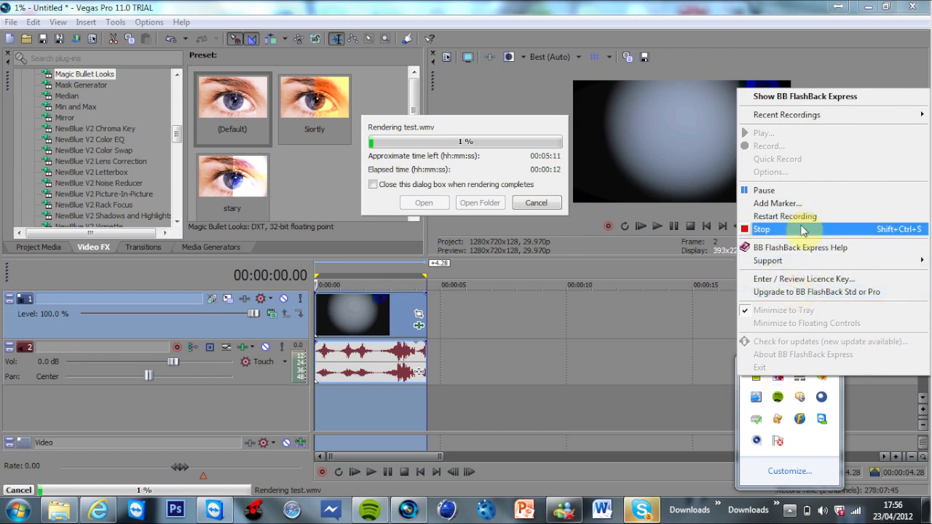